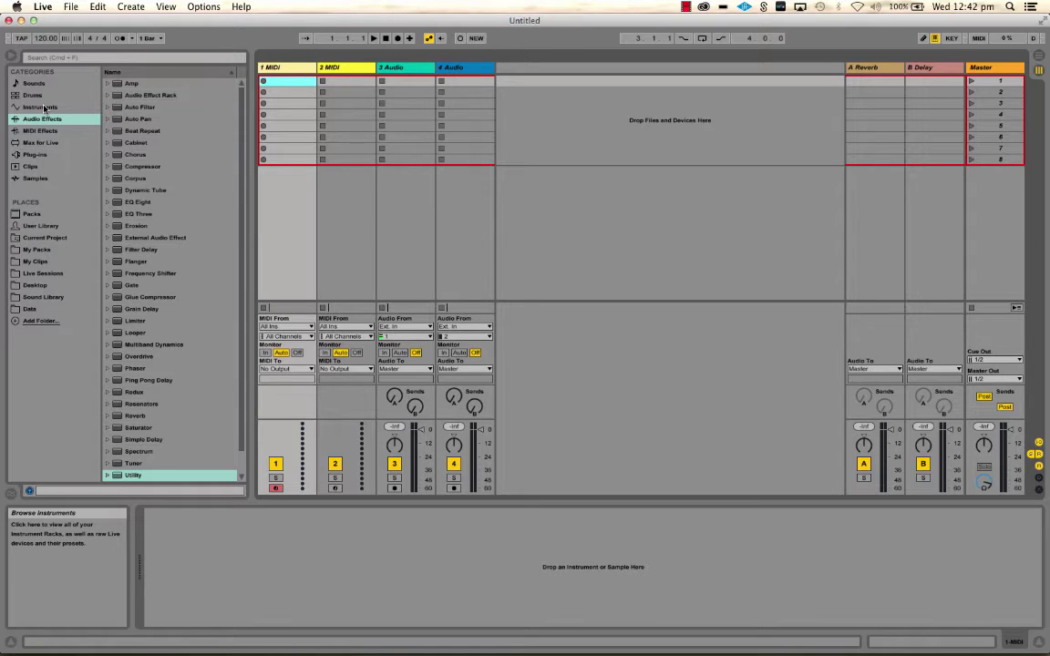
- Show the Instruments category (Analog to Tension) and move focus into its Name list
{"action": "left_click", "coordinate": [44, 108]}
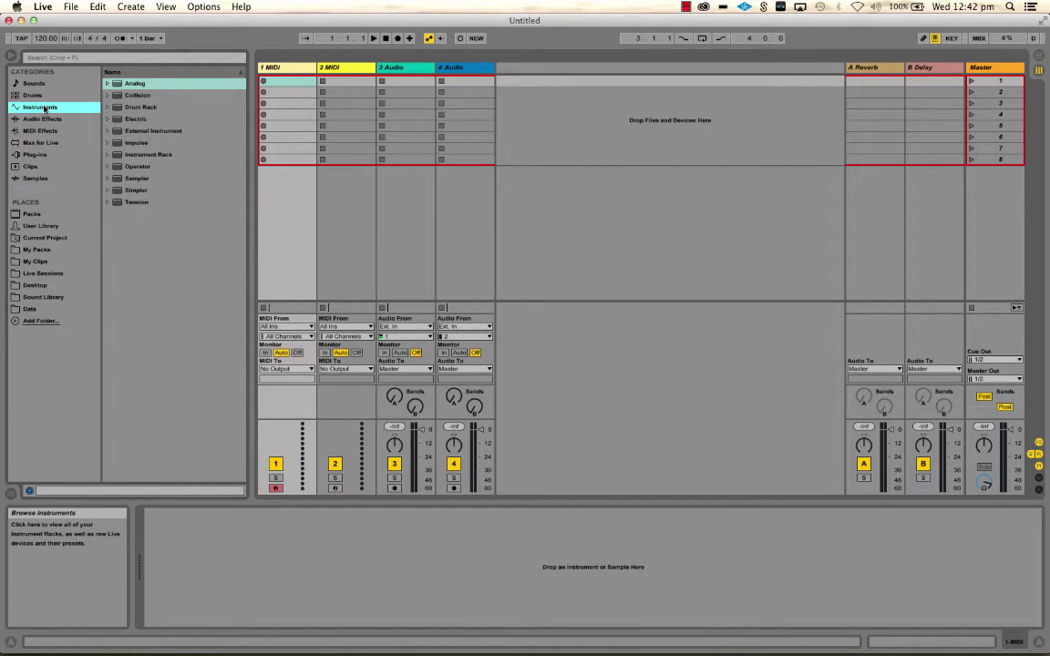
{"action": "key", "text": "Right"}
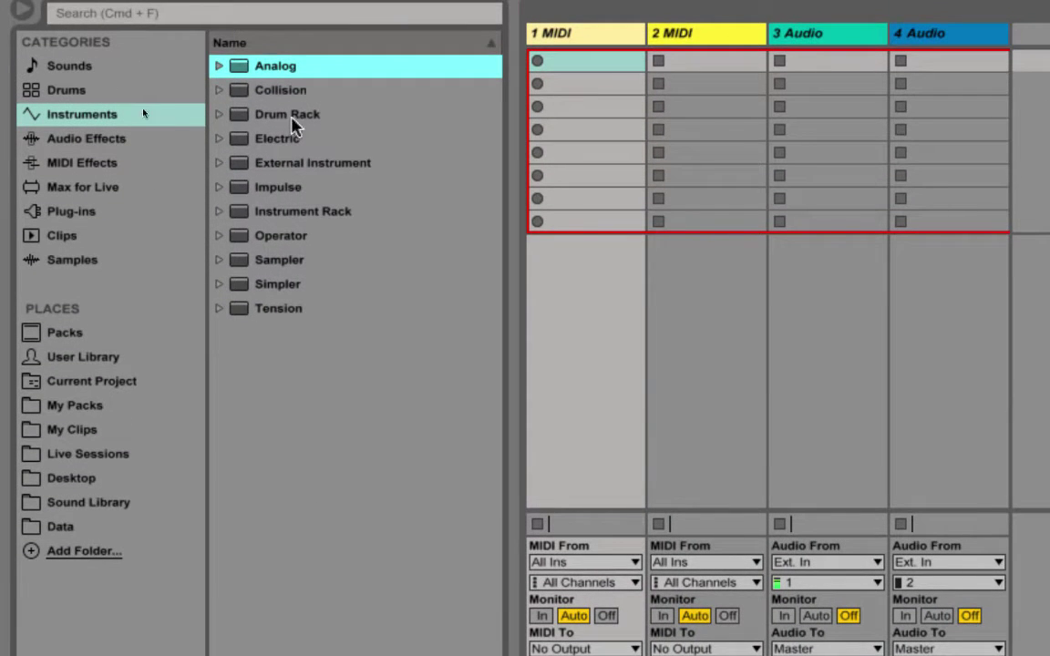
- Expand Operator > Ambient & Evolving and audition Andromeda Space Pad through Bells & ThinPad
{"action": "left_click", "coordinate": [220, 238]}
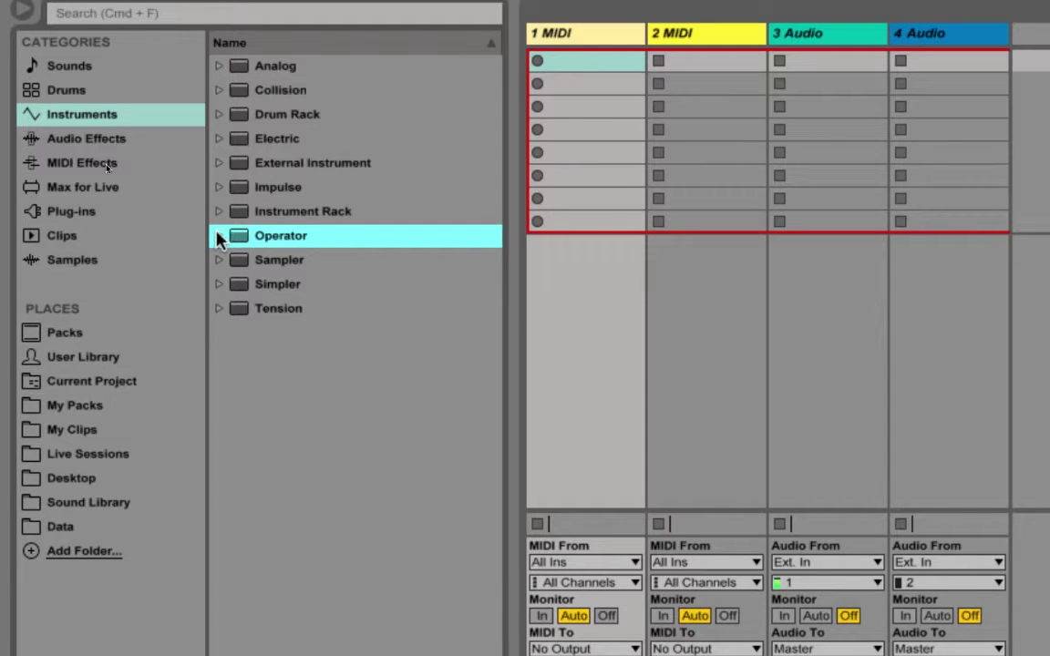
{"action": "left_click", "coordinate": [218, 236]}
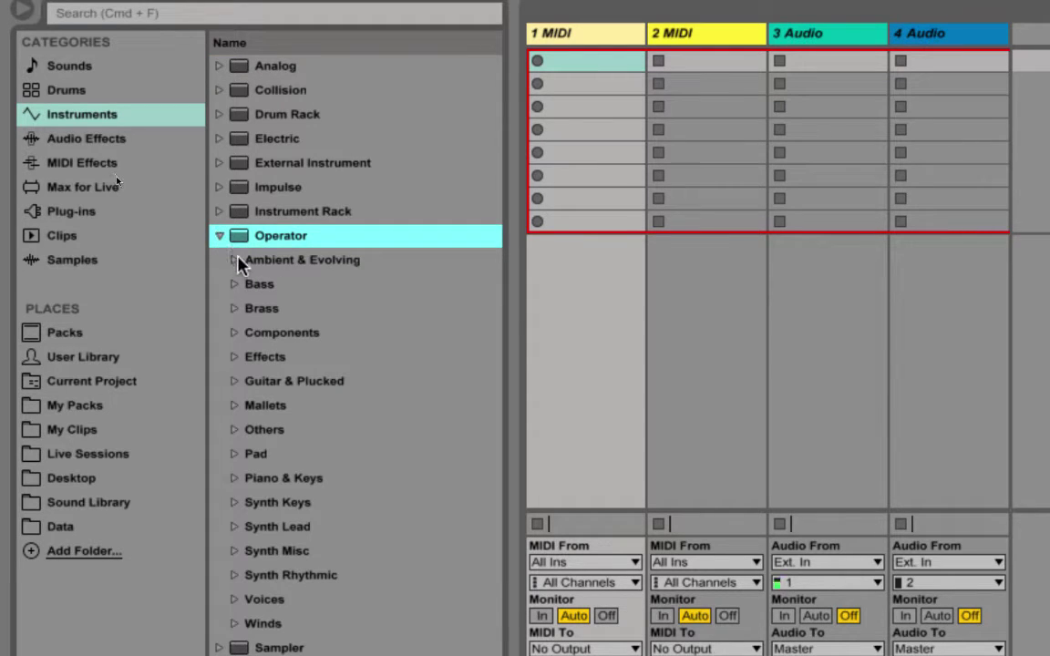
{"action": "left_click", "coordinate": [241, 263]}
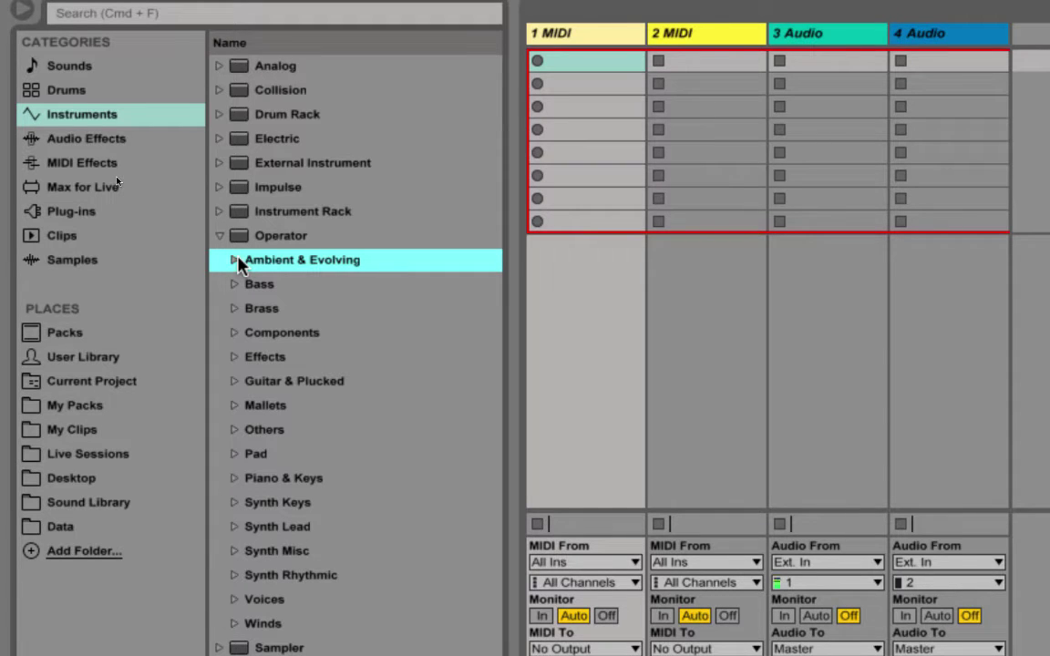
{"action": "left_click", "coordinate": [235, 261]}
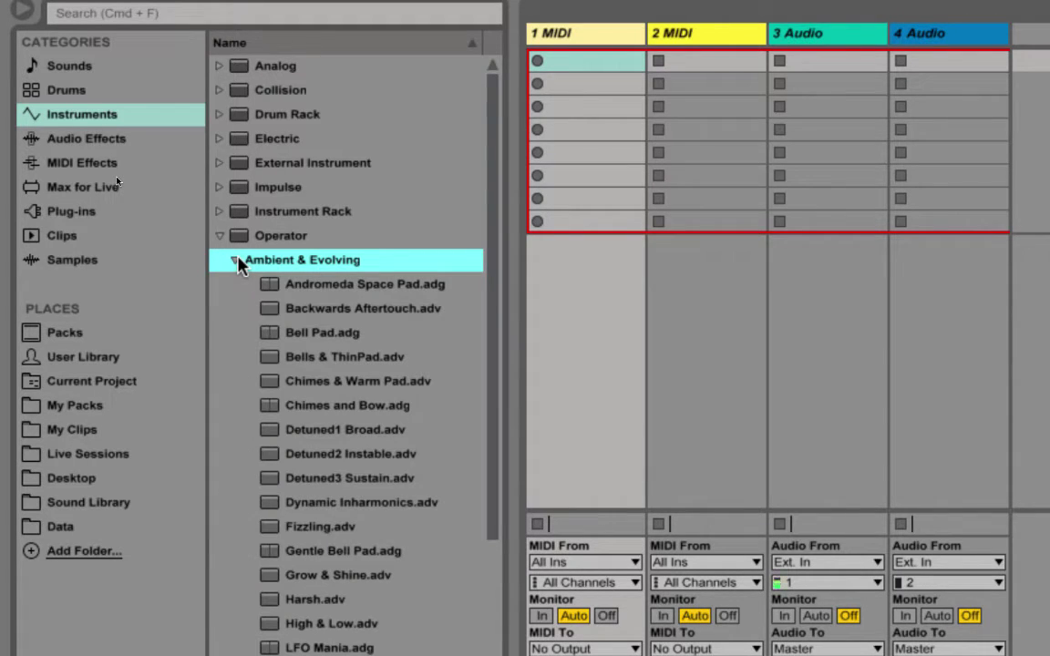
{"action": "key", "text": "Down"}
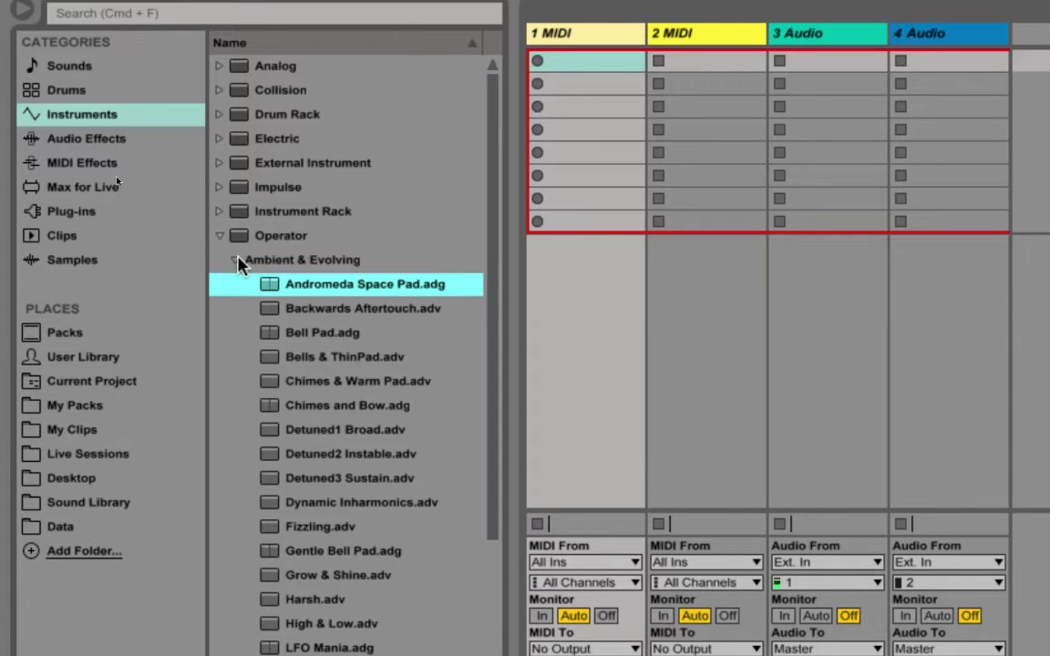
{"action": "key", "text": "Down"}
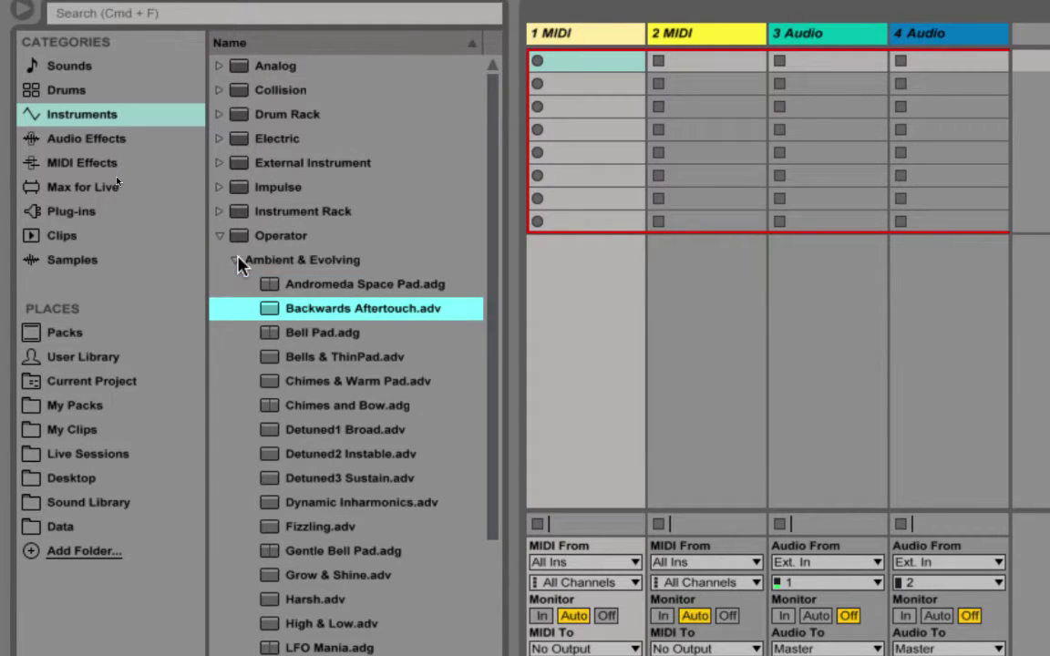
{"action": "key", "text": "Down"}
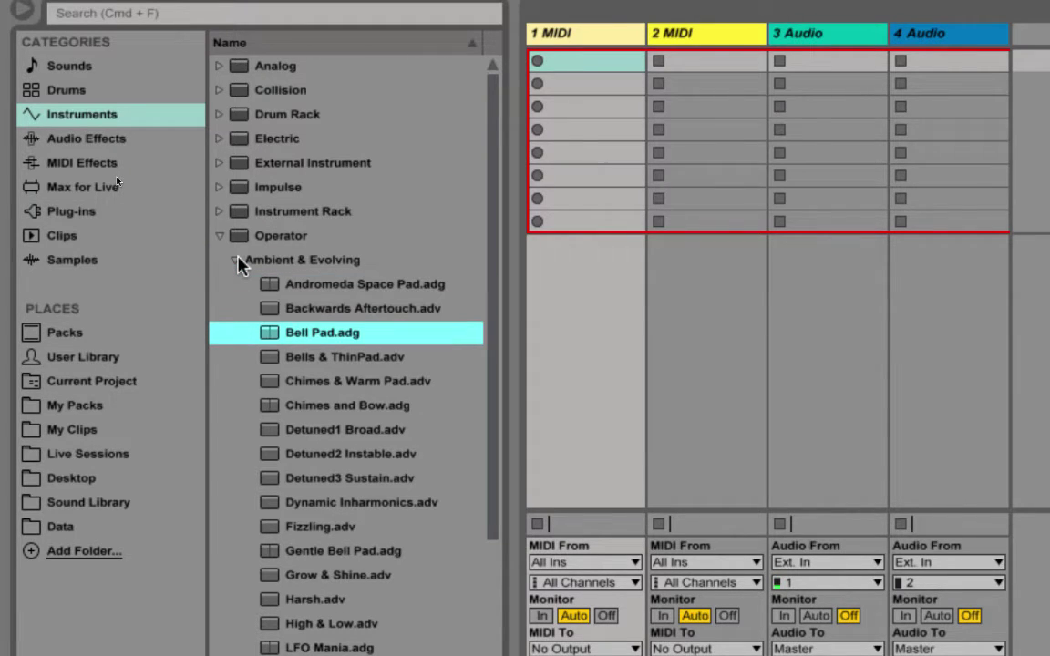
{"action": "key", "text": "Down"}
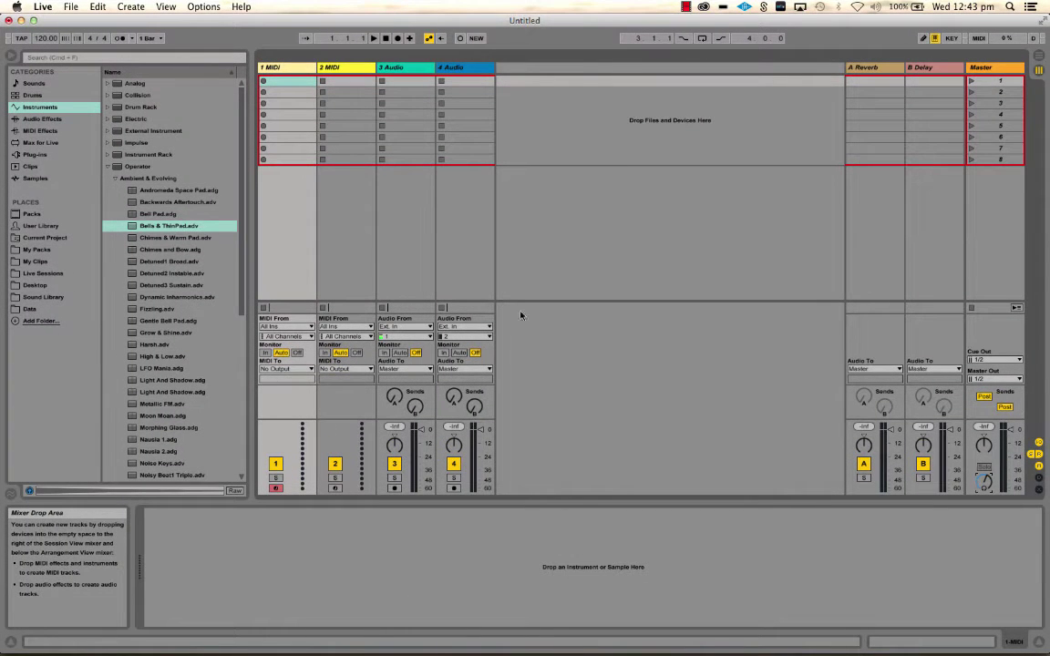
{"action": "left_click", "coordinate": [156, 240]}
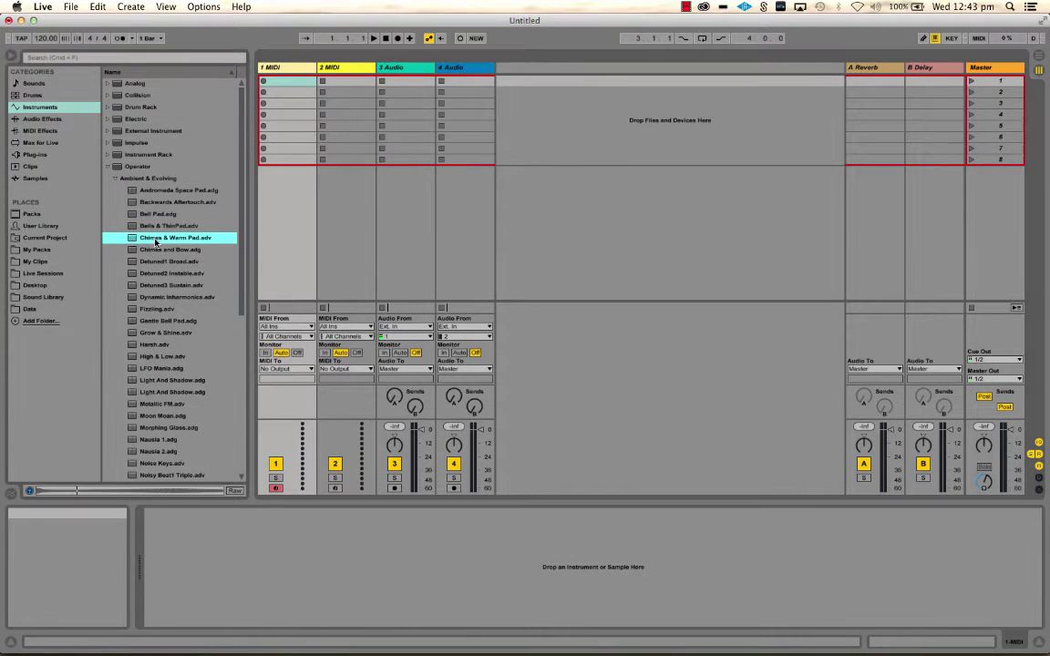
{"action": "key", "text": "Down"}
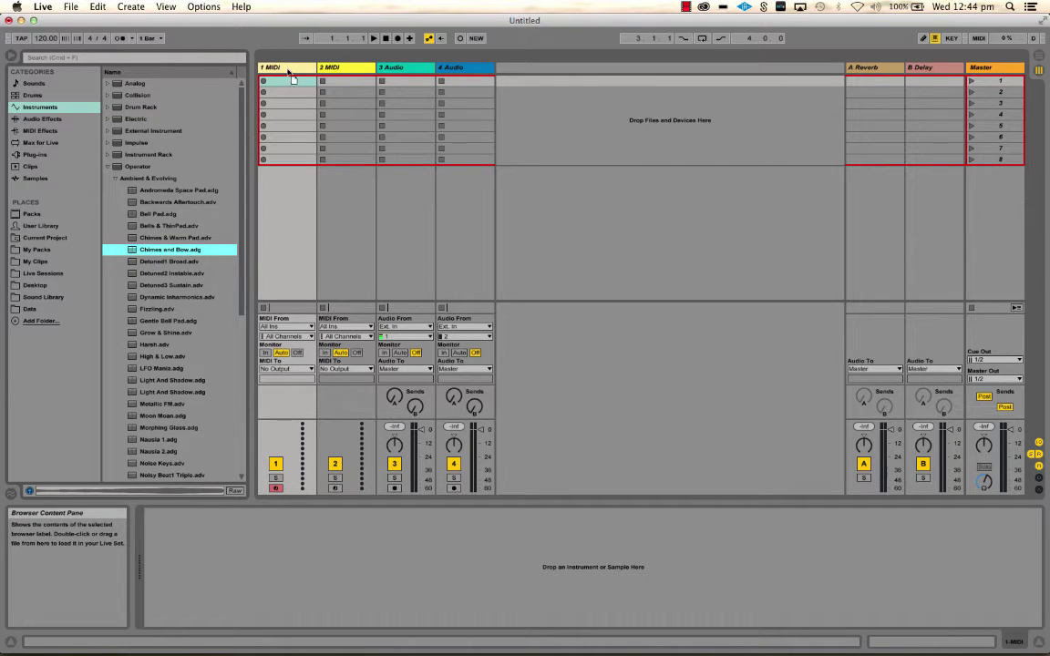
{"action": "left_click_drag", "start_coordinate": [292, 79], "coordinate": [287, 69]}
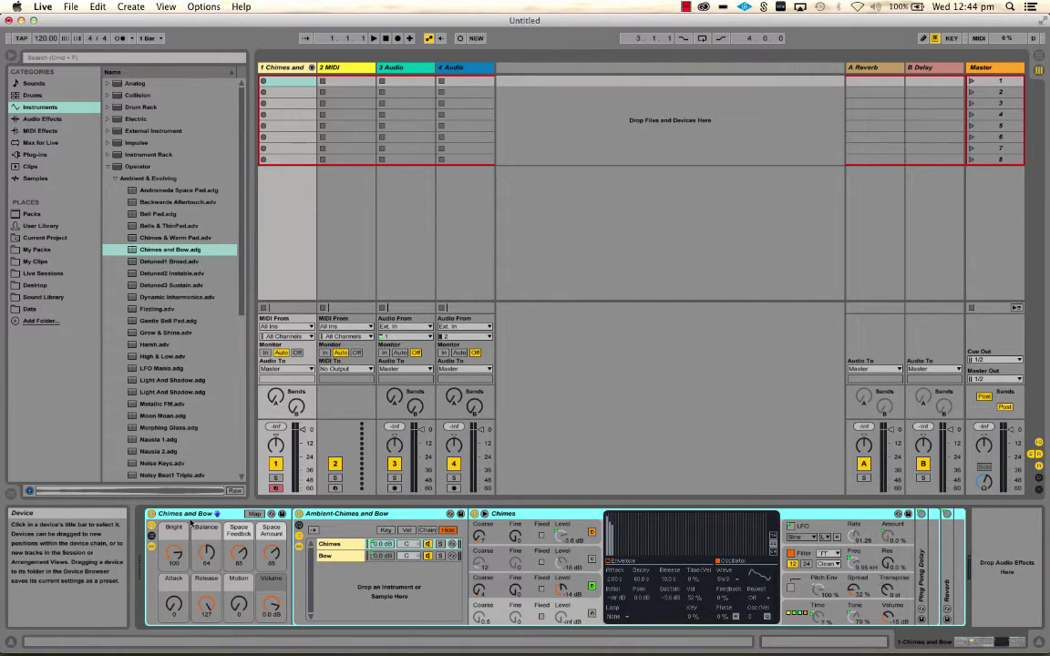
{"action": "key", "text": "Delete"}
- Load Chimes and Bow onto track 1 and Chimes & Warm Pad onto track 2
{"action": "left_click", "coordinate": [134, 248]}
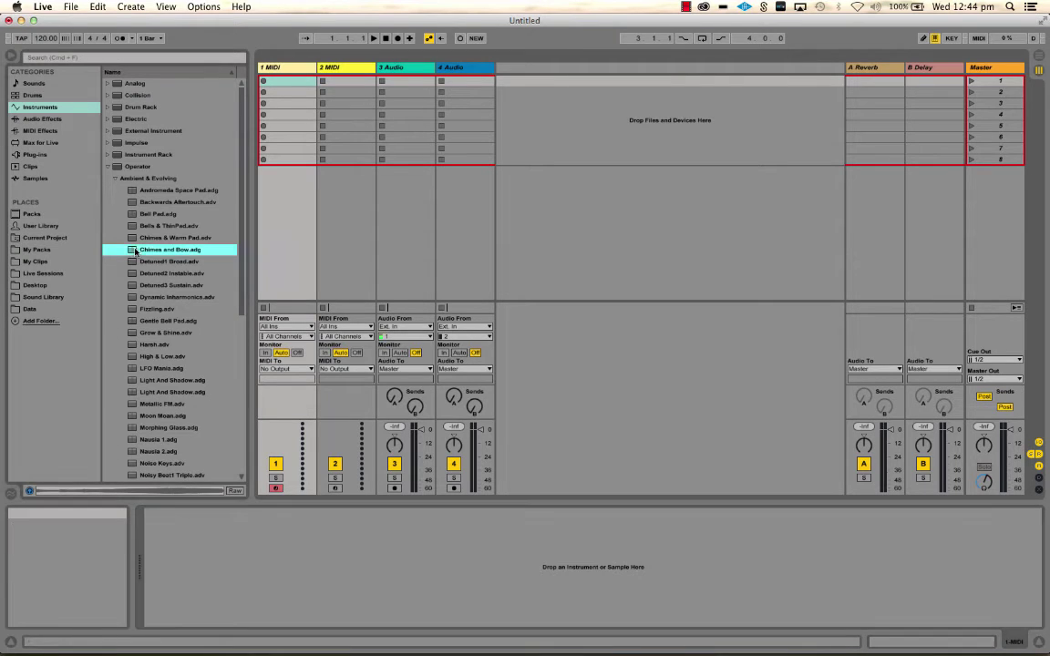
{"action": "double_click", "coordinate": [134, 249]}
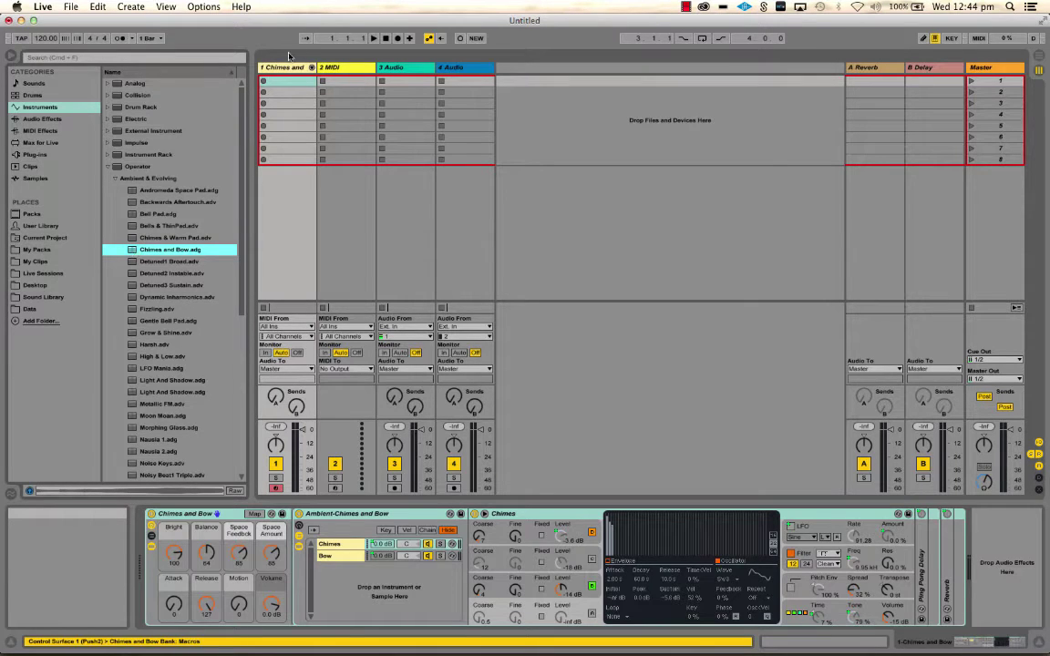
{"action": "left_click", "coordinate": [337, 68]}
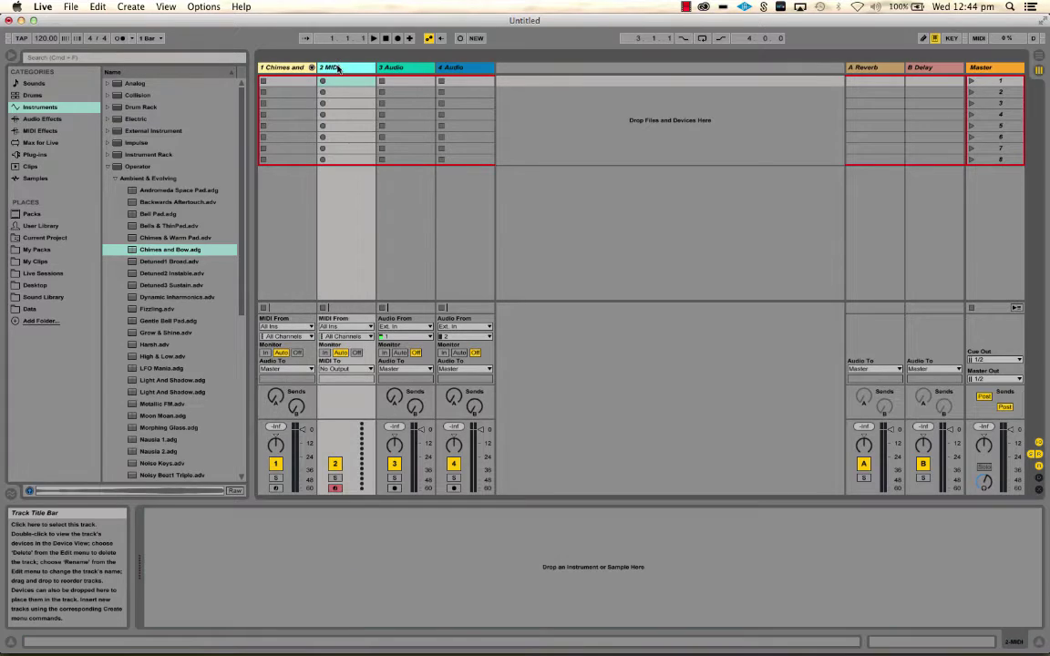
{"action": "left_click", "coordinate": [159, 239]}
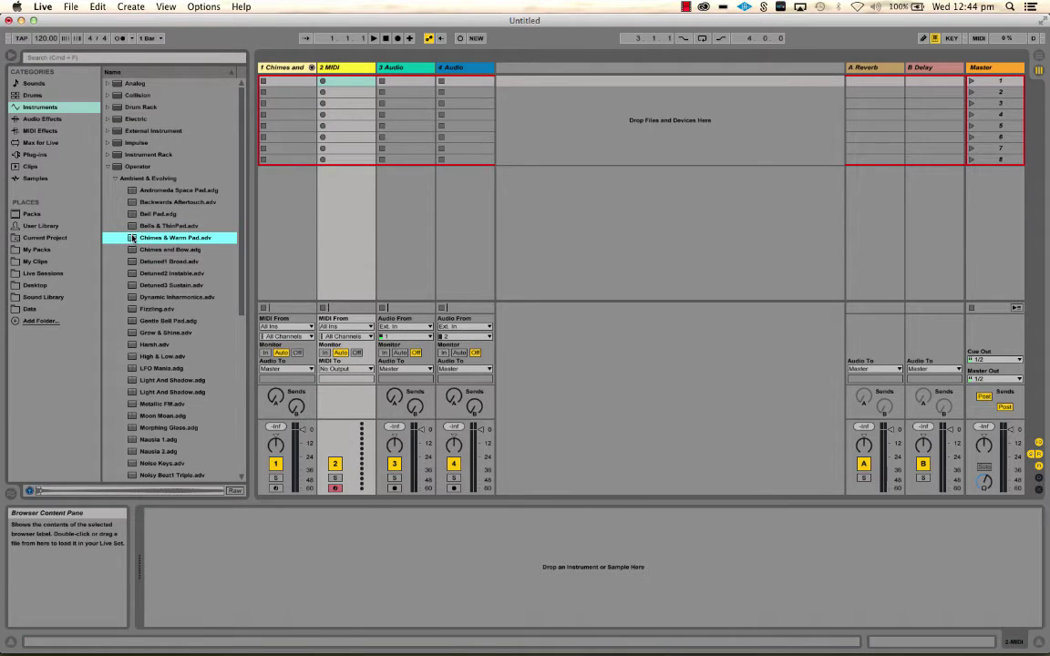
{"action": "double_click", "coordinate": [132, 238]}
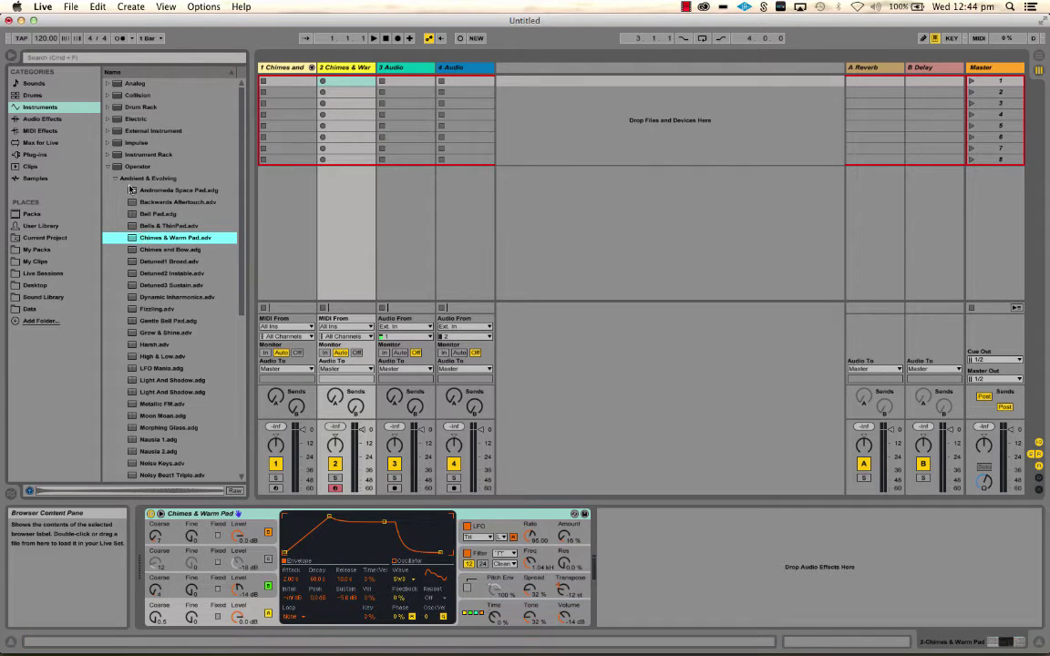
- Add Andromeda Space Pad as an extra MIDI track, then delete it
{"action": "left_click", "coordinate": [121, 189]}
{"action": "left_click_drag", "start_coordinate": [259, 176], "coordinate": [520, 69]}
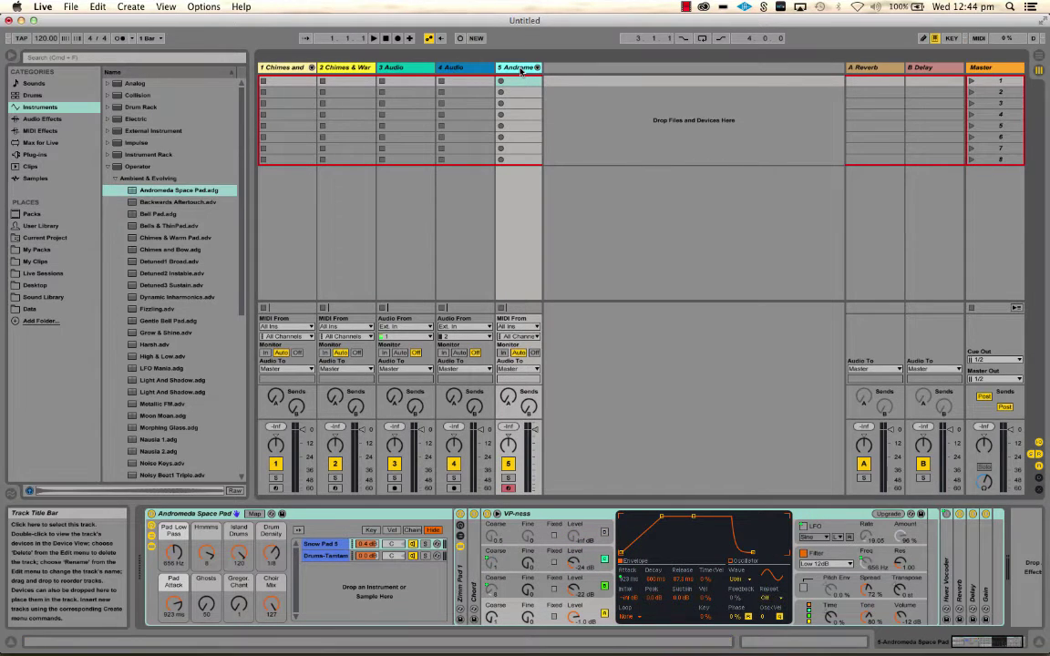
{"action": "key", "text": "Delete"}
- Delete the Chimes and Bow track so Chimes & Warm Pad is first
{"action": "left_click", "coordinate": [282, 68]}
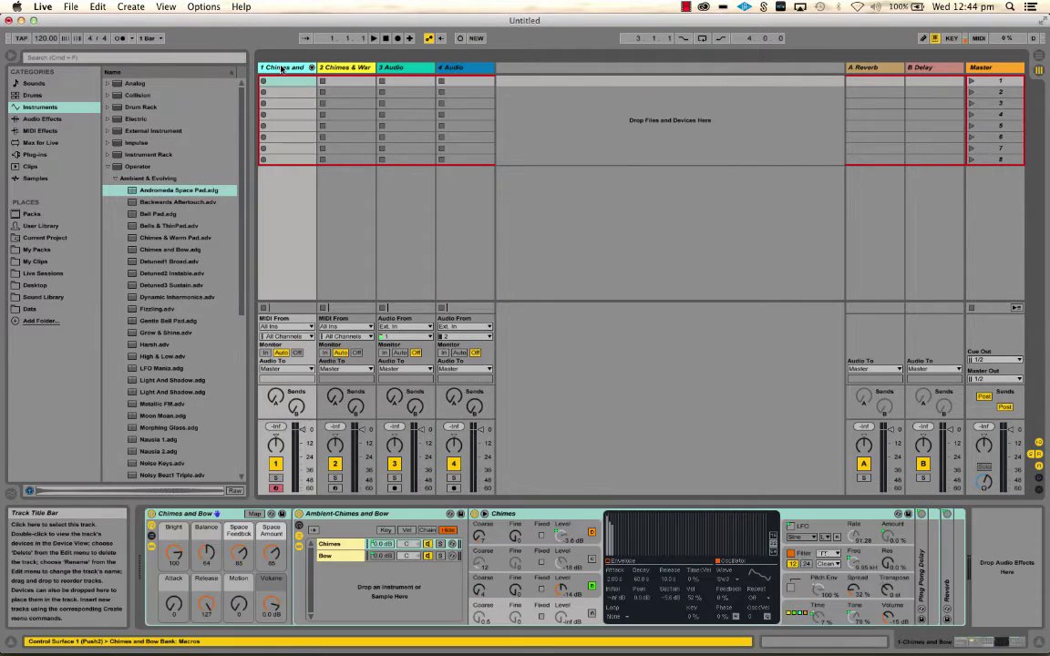
{"action": "key", "text": "Delete"}
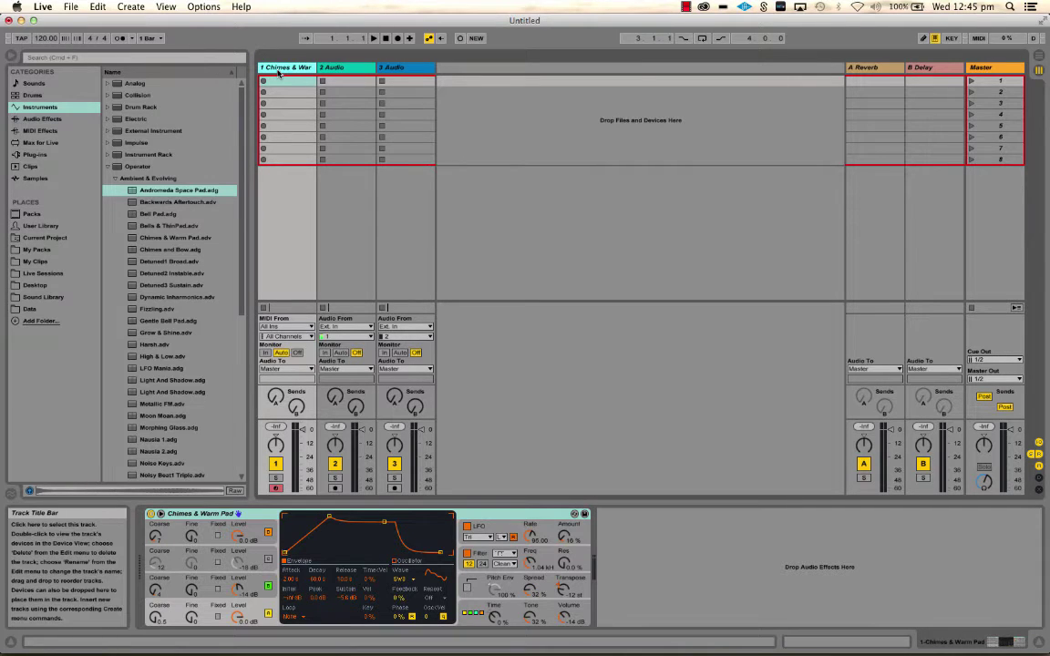
- Create an empty one-bar MIDI clip on Chimes & Warm Pad and enlarge its piano-roll rows
{"action": "double_click", "coordinate": [287, 81]}
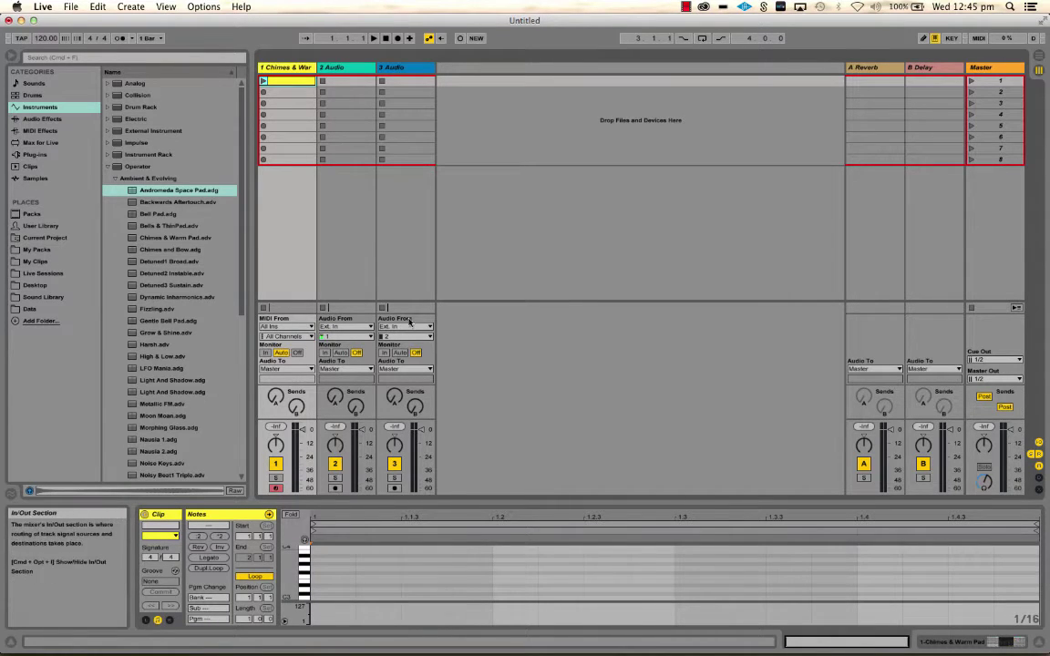
{"action": "left_click_drag", "start_coordinate": [516, 500], "coordinate": [515, 266]}
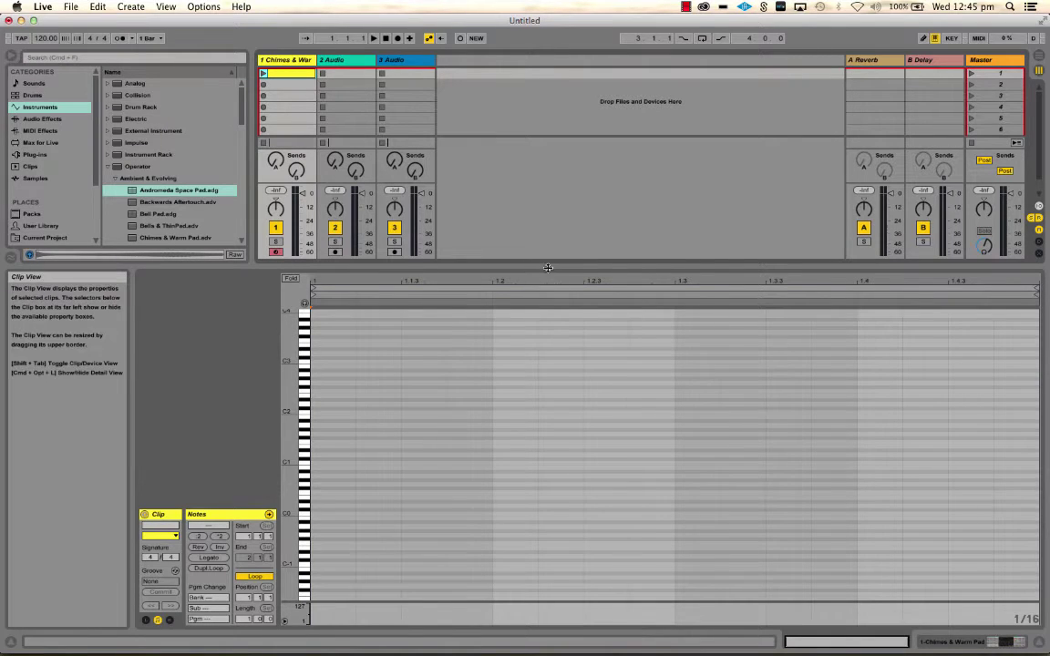
{"action": "left_click_drag", "start_coordinate": [547, 266], "coordinate": [551, 316]}
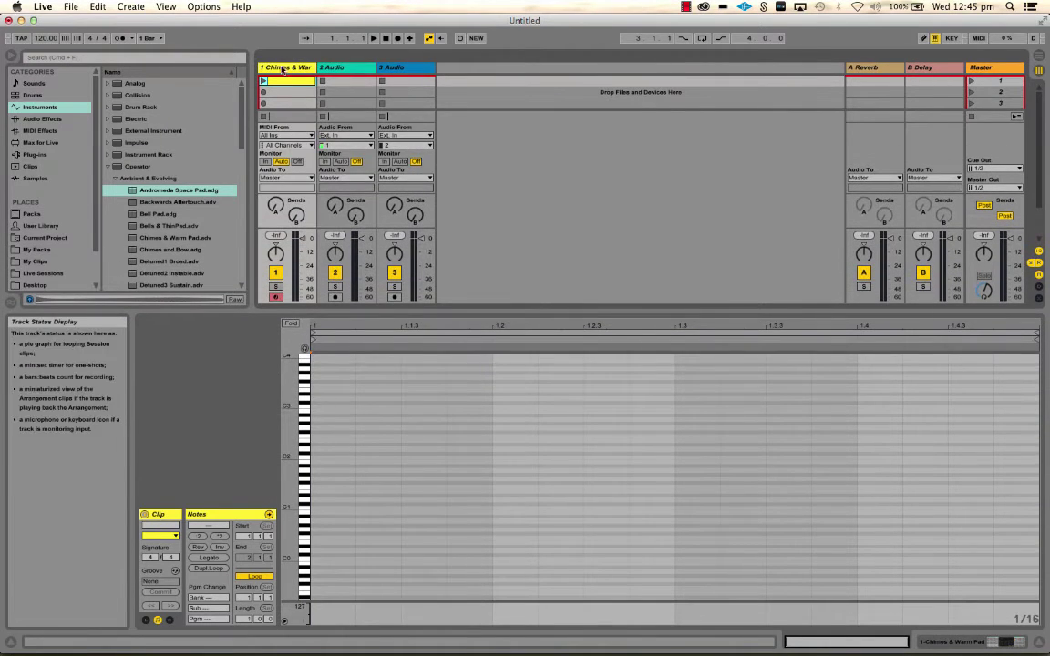
{"action": "double_click", "coordinate": [279, 67]}
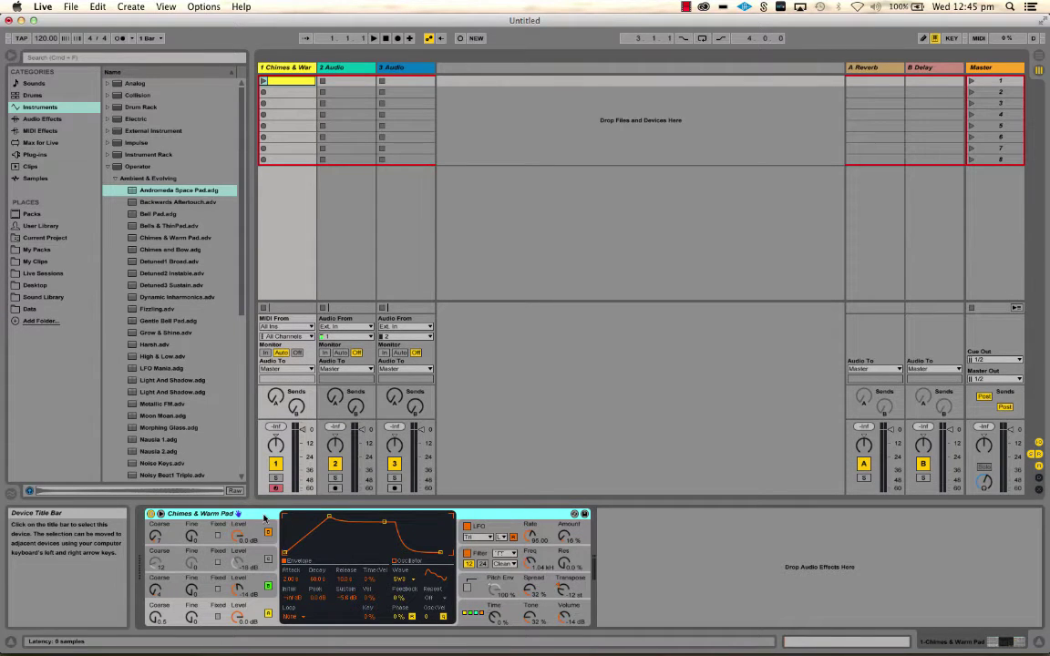
{"action": "double_click", "coordinate": [286, 85]}
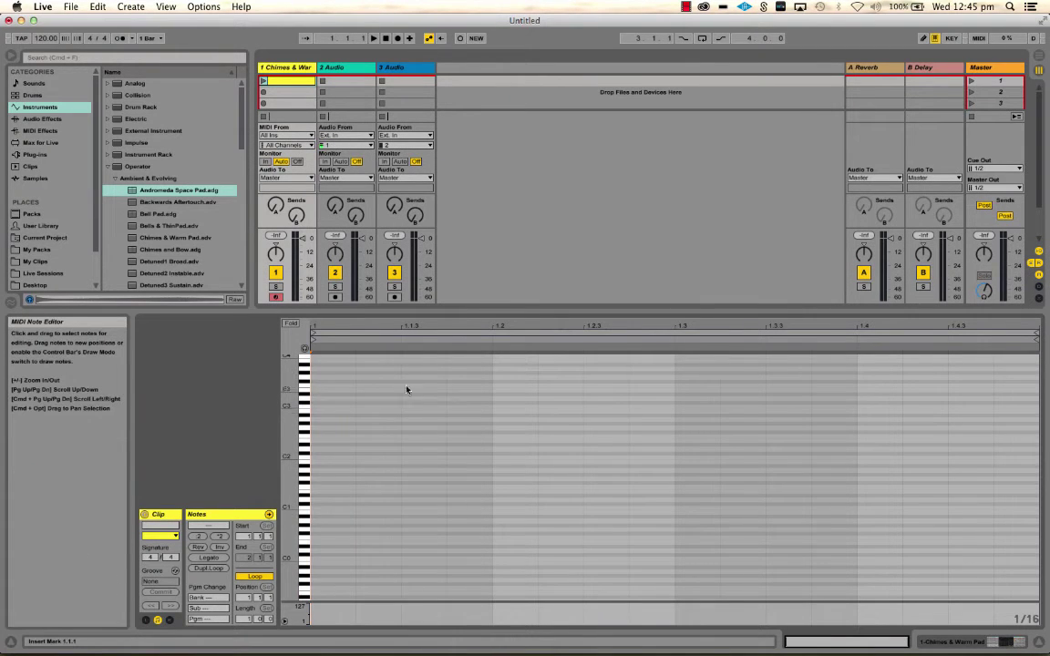
{"action": "left_click_drag", "start_coordinate": [285, 461], "coordinate": [308, 456]}
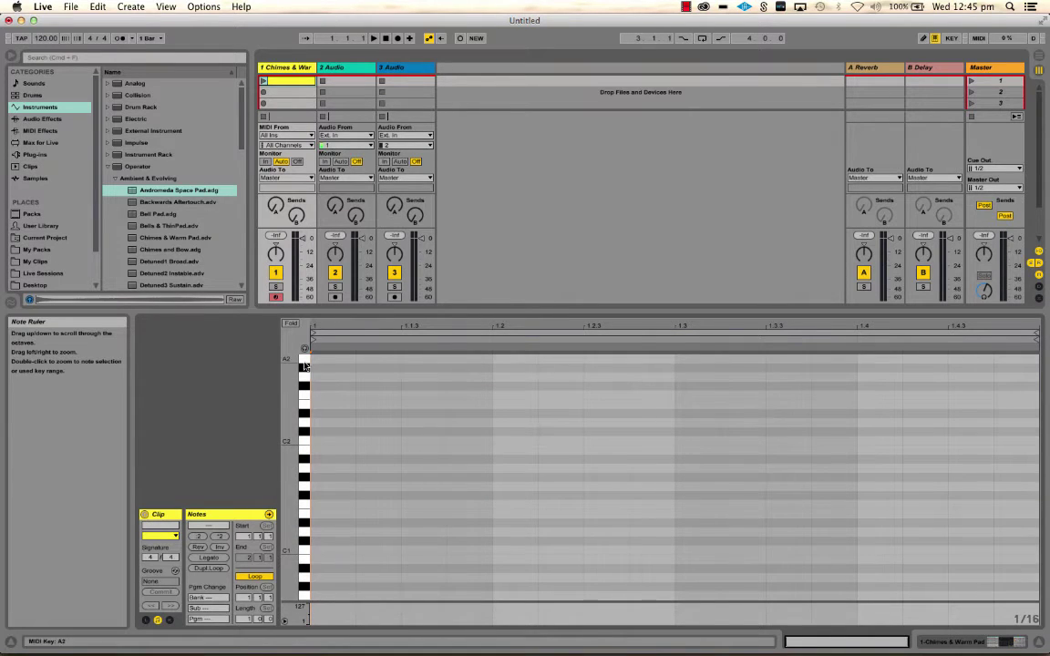
- Enable MIDI Editor Preview and audition the pad notes G2, A3 and F3
{"action": "left_click", "coordinate": [305, 348]}
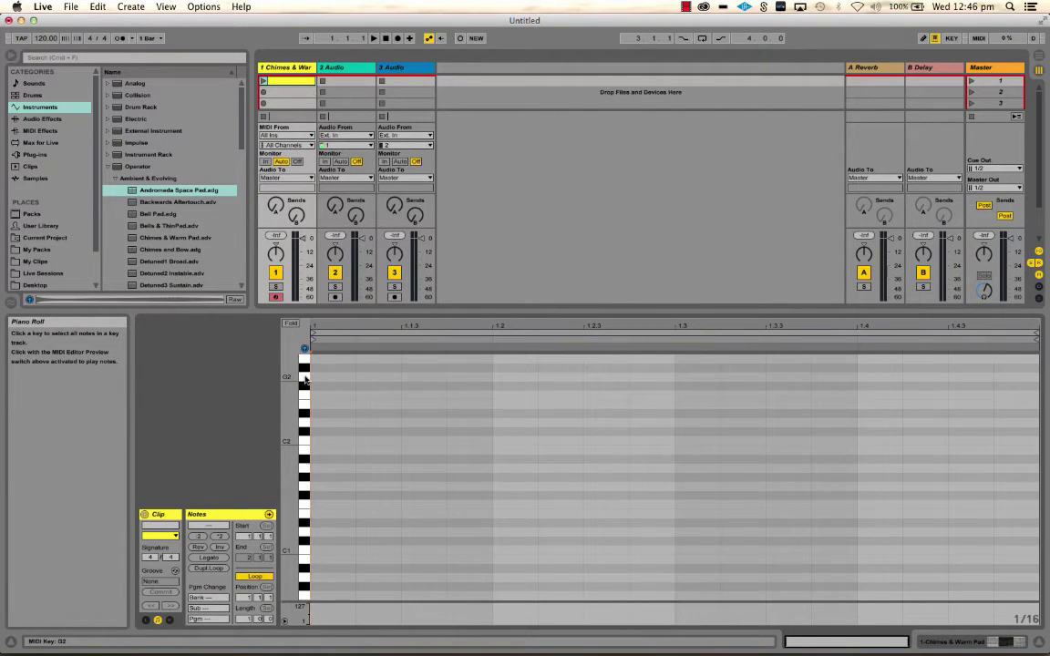
{"action": "left_click", "coordinate": [306, 377]}
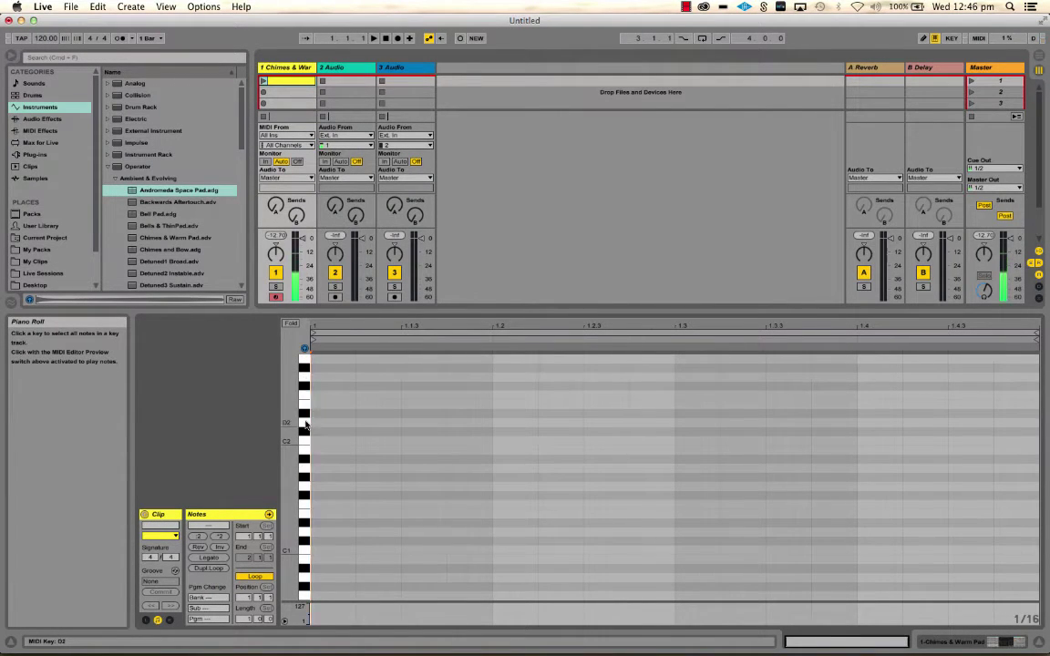
{"action": "scroll", "coordinate": [306, 424], "scroll_direction": "up", "scroll_amount": 5}
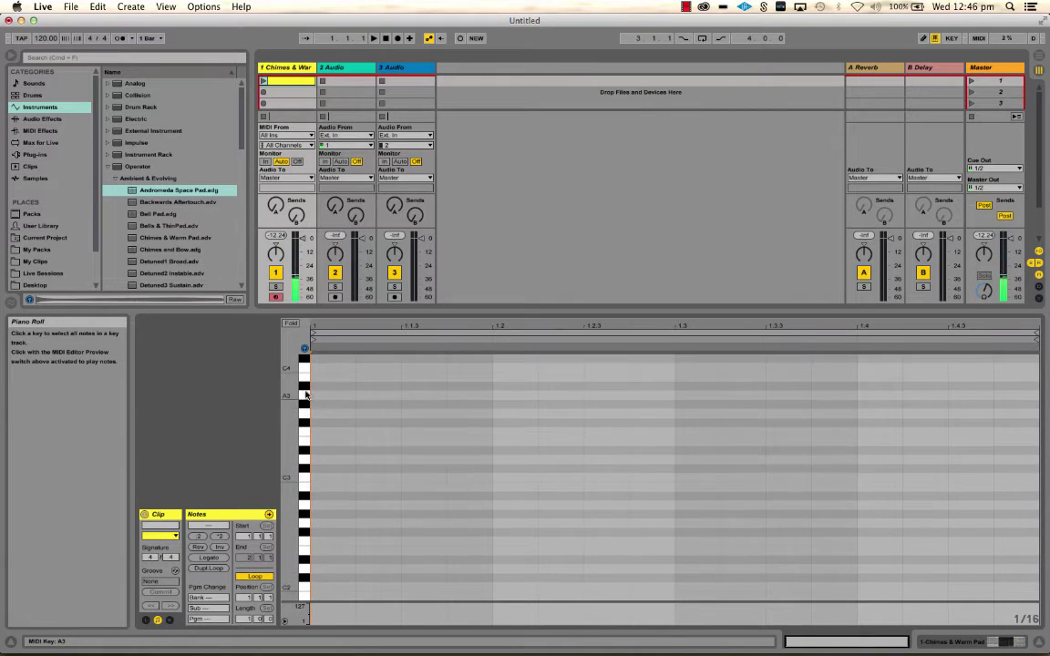
{"action": "left_click", "coordinate": [307, 392]}
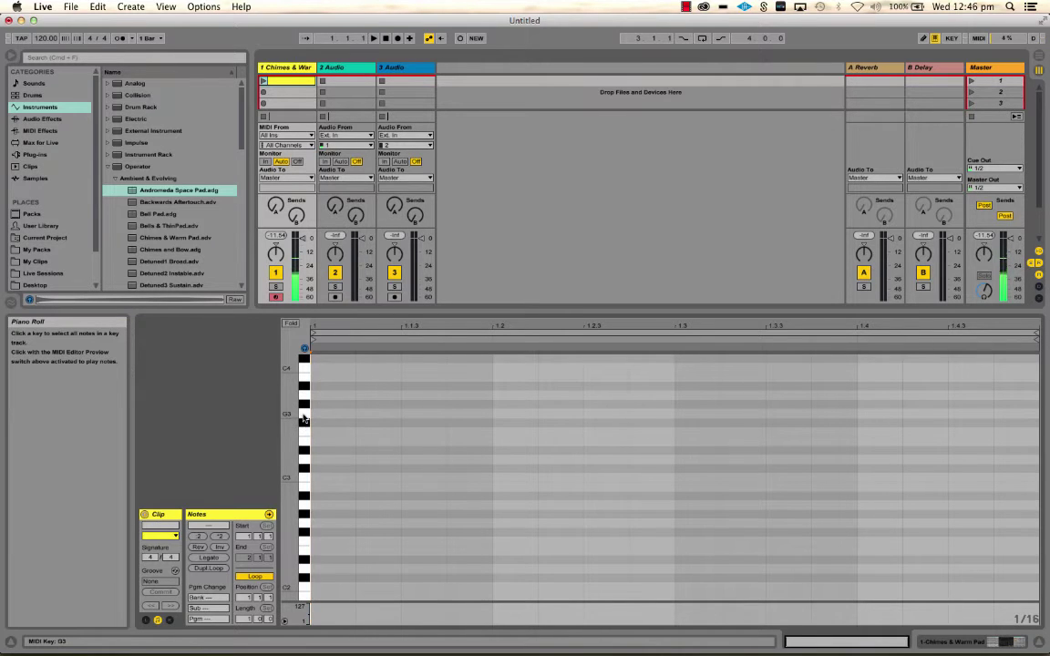
{"action": "left_click", "coordinate": [304, 433]}
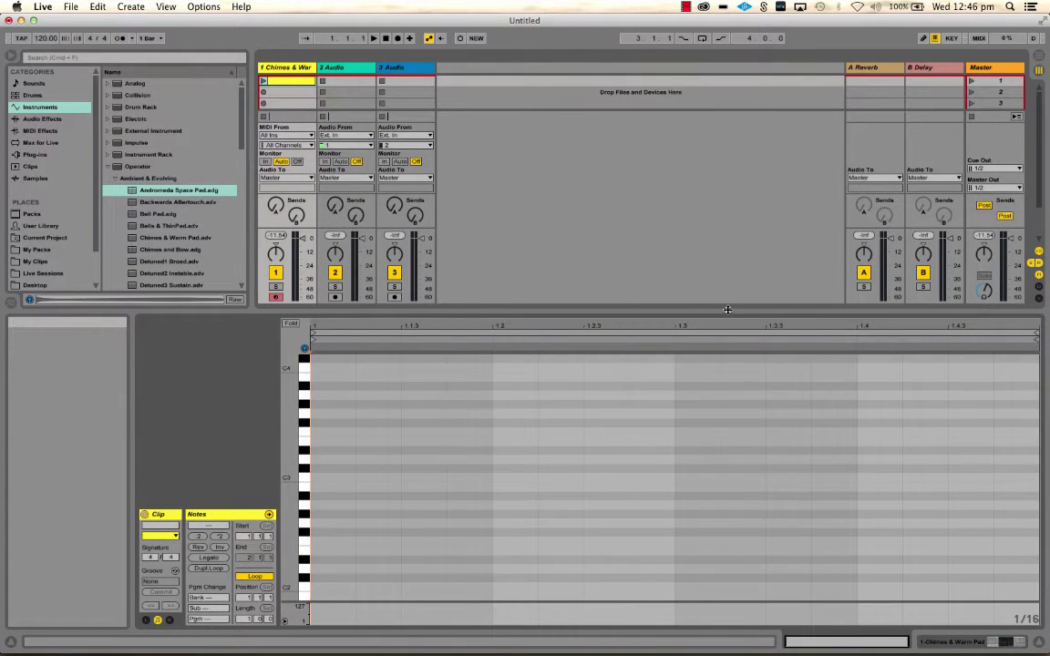
- Expand the Session area to eight scenes and play a computer-keyboard note on the pad
{"action": "left_click_drag", "start_coordinate": [724, 316], "coordinate": [723, 498]}
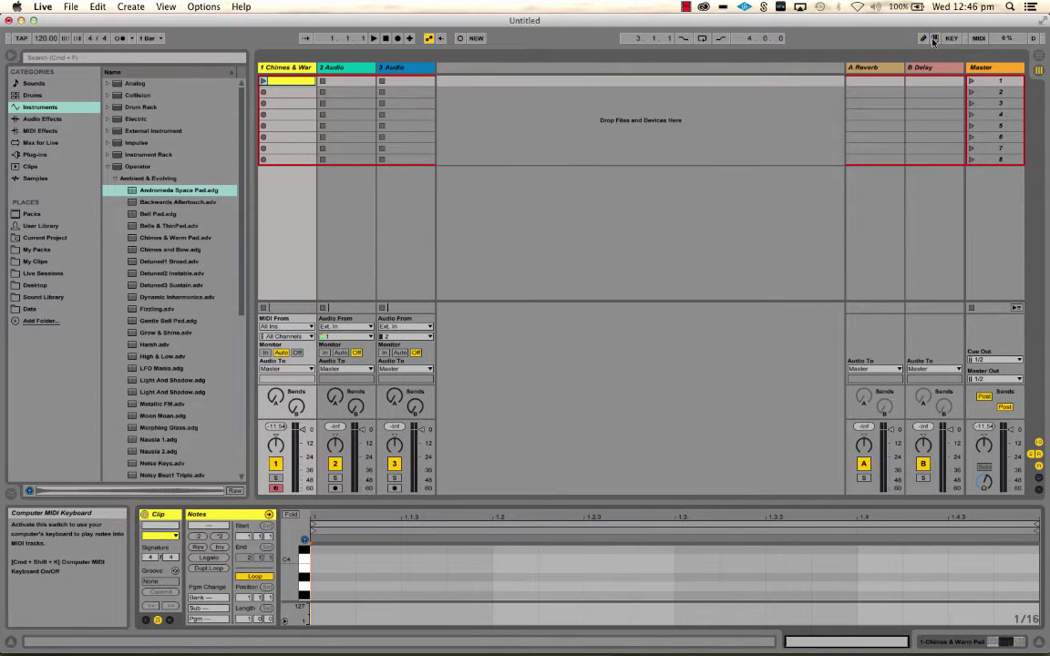
{"action": "key", "text": "a"}
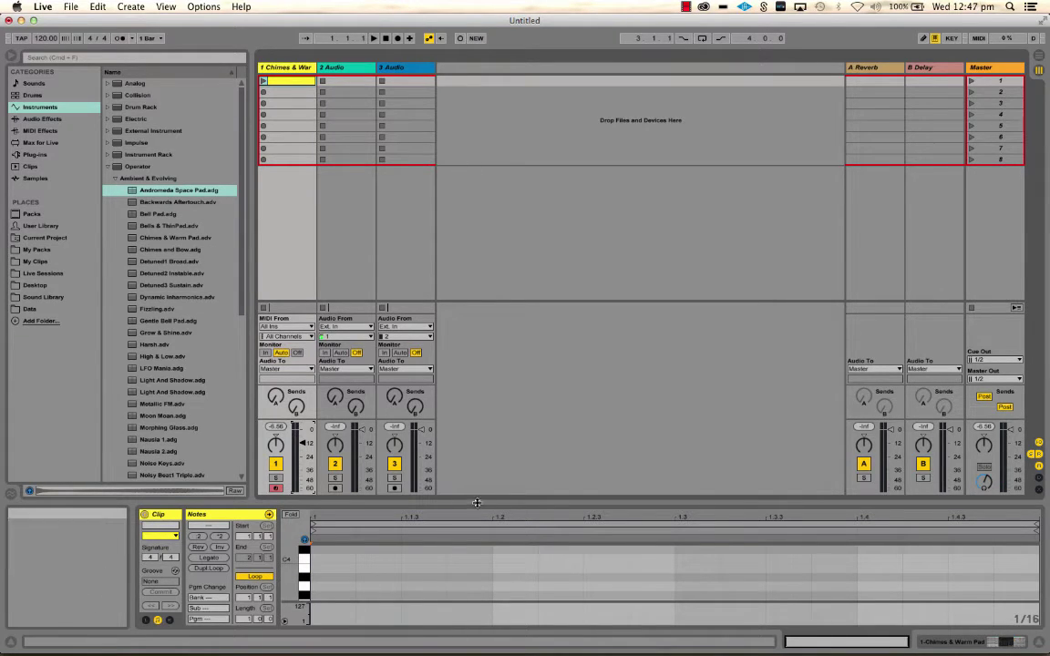
{"action": "left_click_drag", "start_coordinate": [477, 502], "coordinate": [483, 456]}
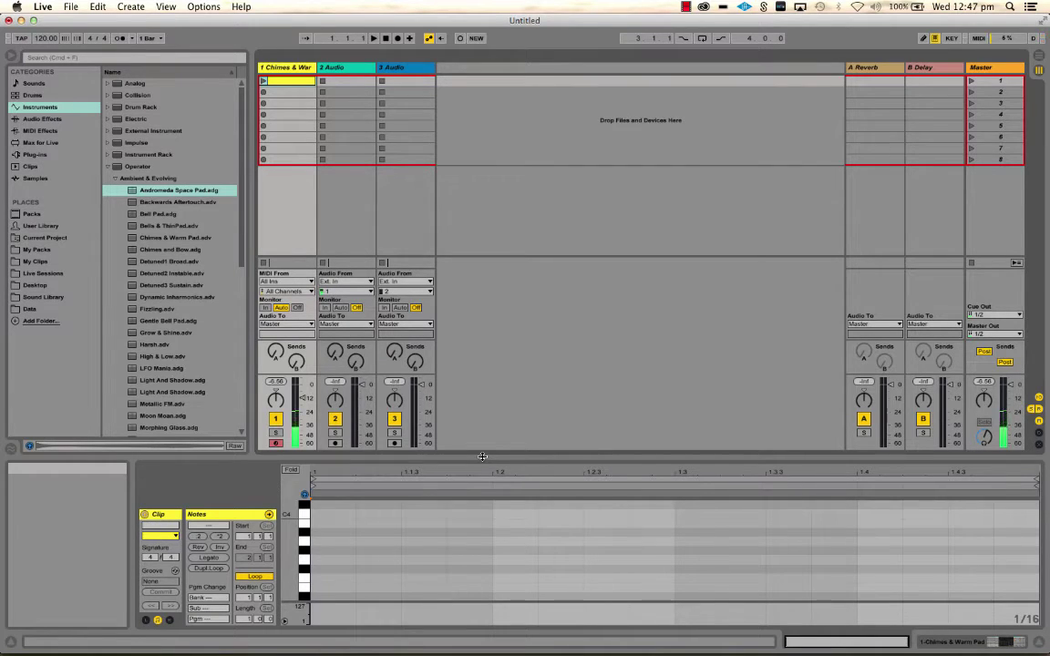
- Raise 2 Audio's volume to about -8.6 dB and re-arm the Chimes & Warm Pad track
{"action": "left_click_drag", "start_coordinate": [310, 402], "coordinate": [304, 397]}
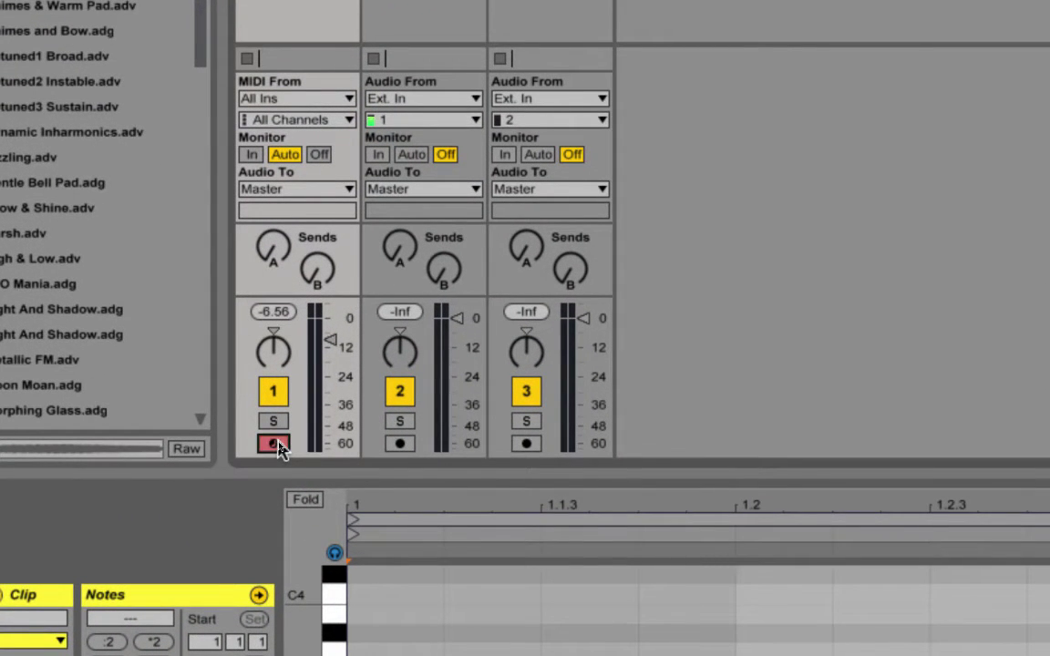
{"action": "left_click", "coordinate": [400, 445]}
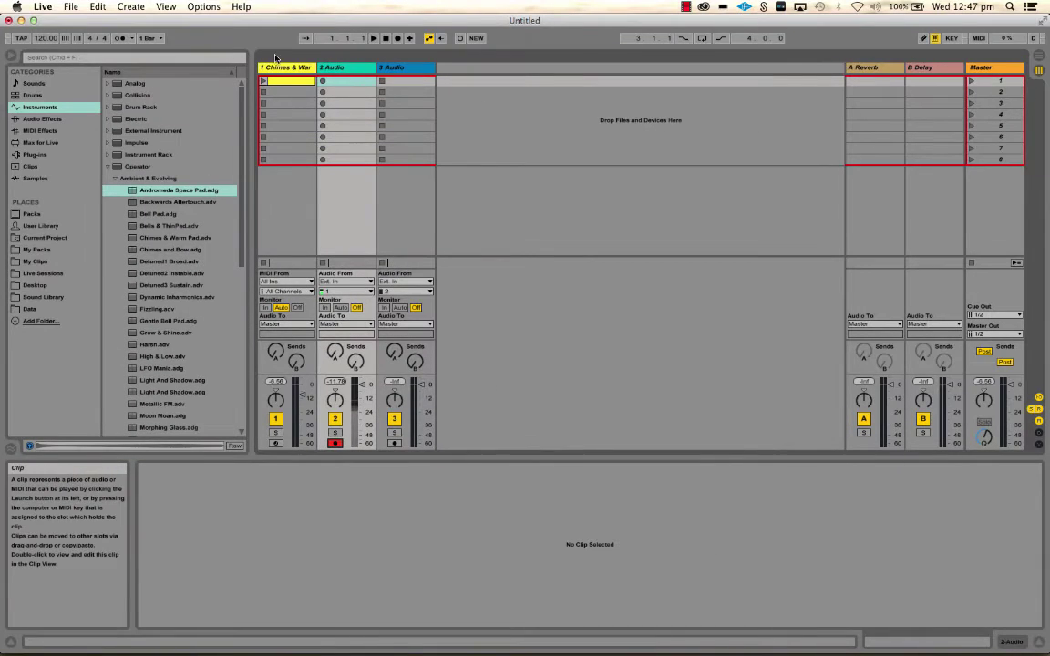
{"action": "left_click", "coordinate": [258, 67]}
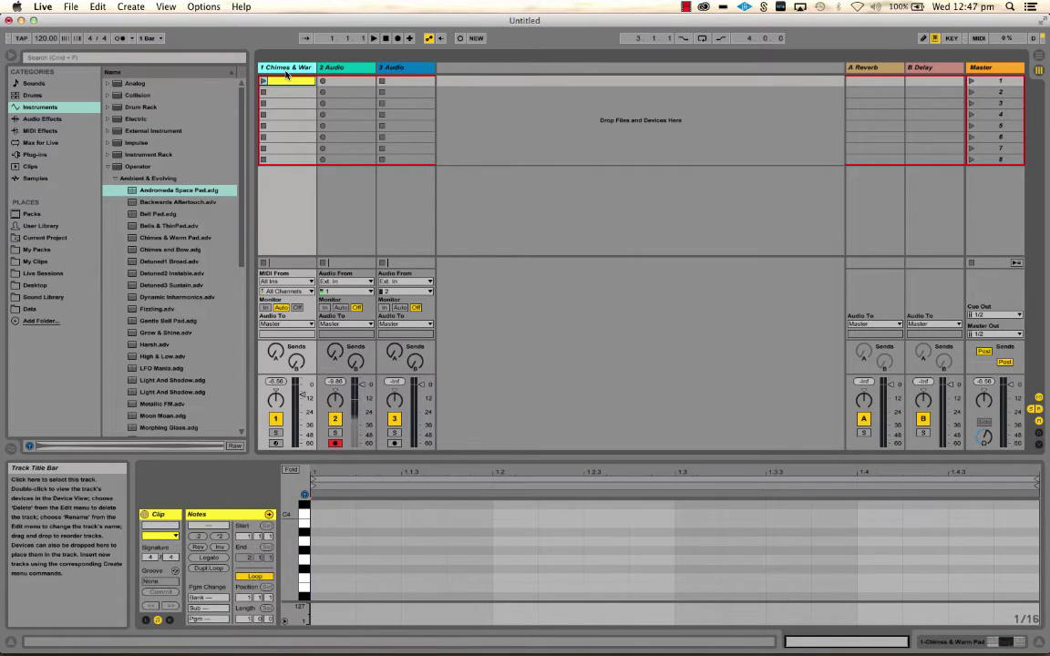
{"action": "left_click", "coordinate": [276, 443]}
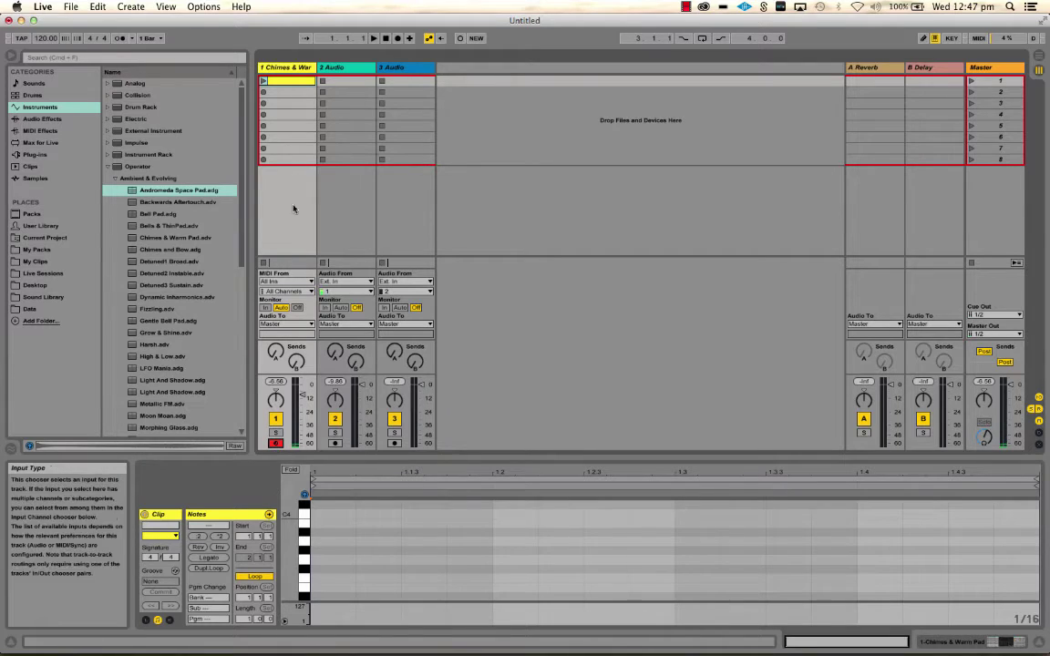
- Drag Simpler's Ambient Swells preset from Ambient & Evolving into a new MIDI track
{"action": "left_click", "coordinate": [108, 167]}
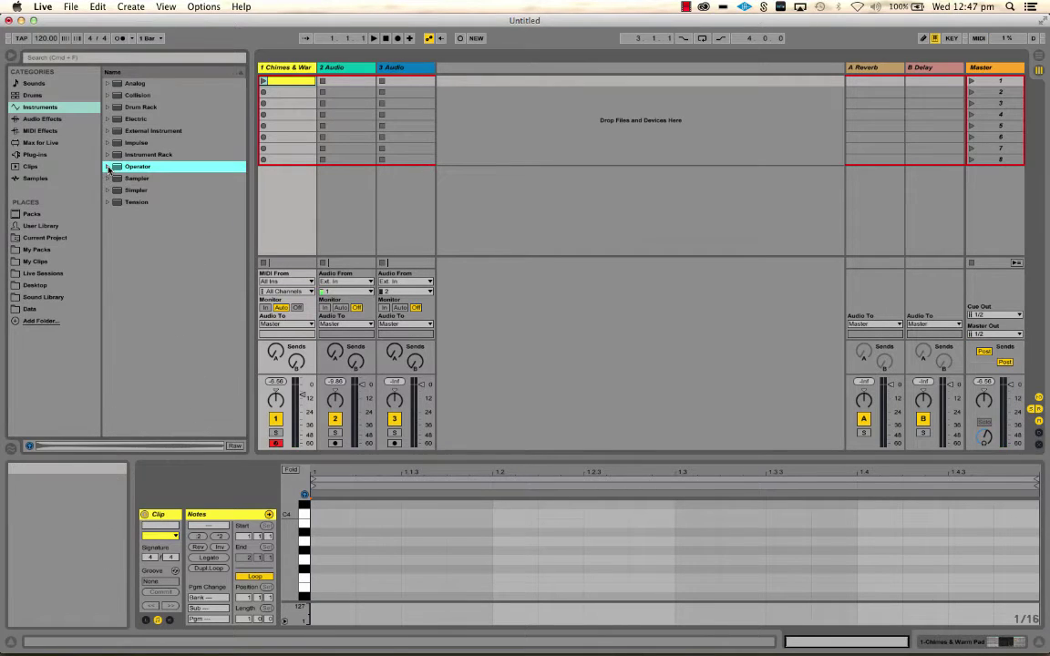
{"action": "left_click", "coordinate": [109, 190]}
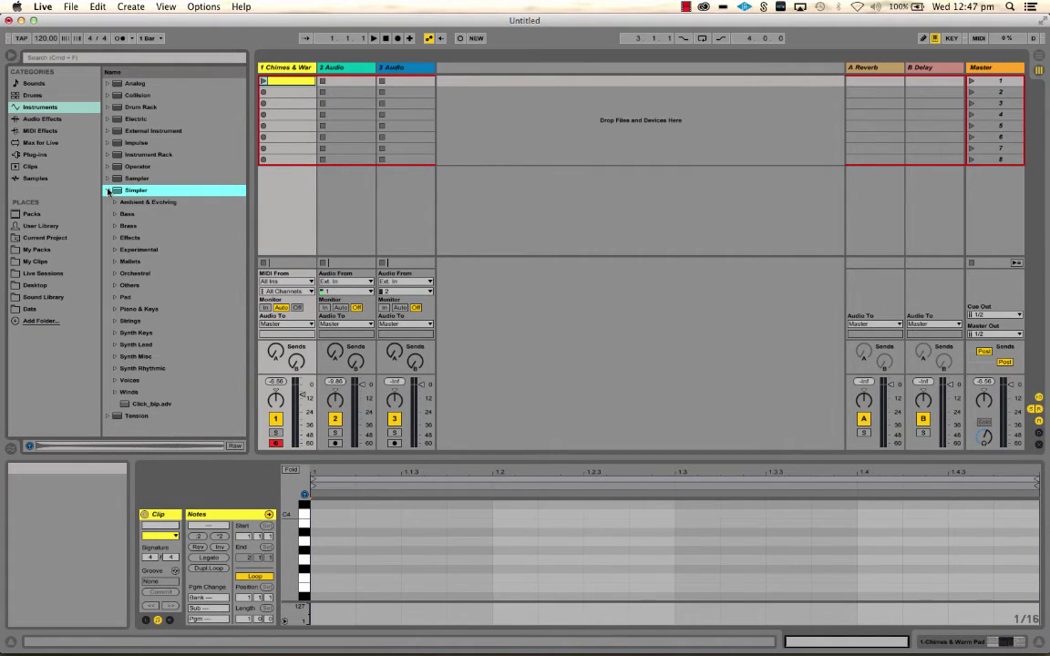
{"action": "key", "text": "Down"}
{"action": "key", "text": "Right"}
{"action": "key", "text": "Down"}
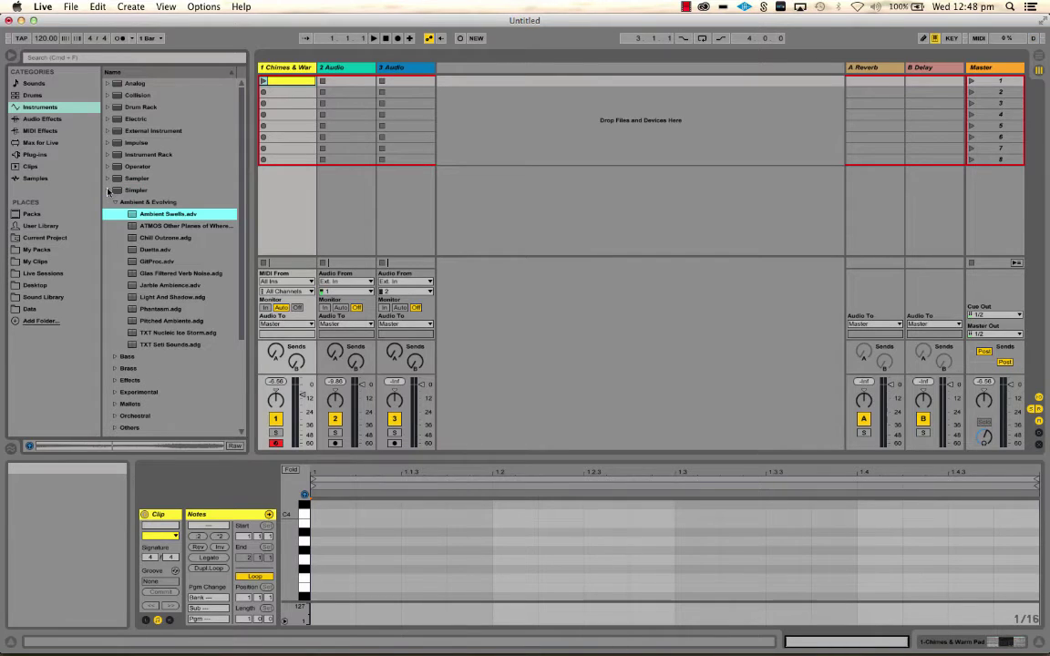
{"action": "left_click_drag", "start_coordinate": [132, 214], "coordinate": [457, 71]}
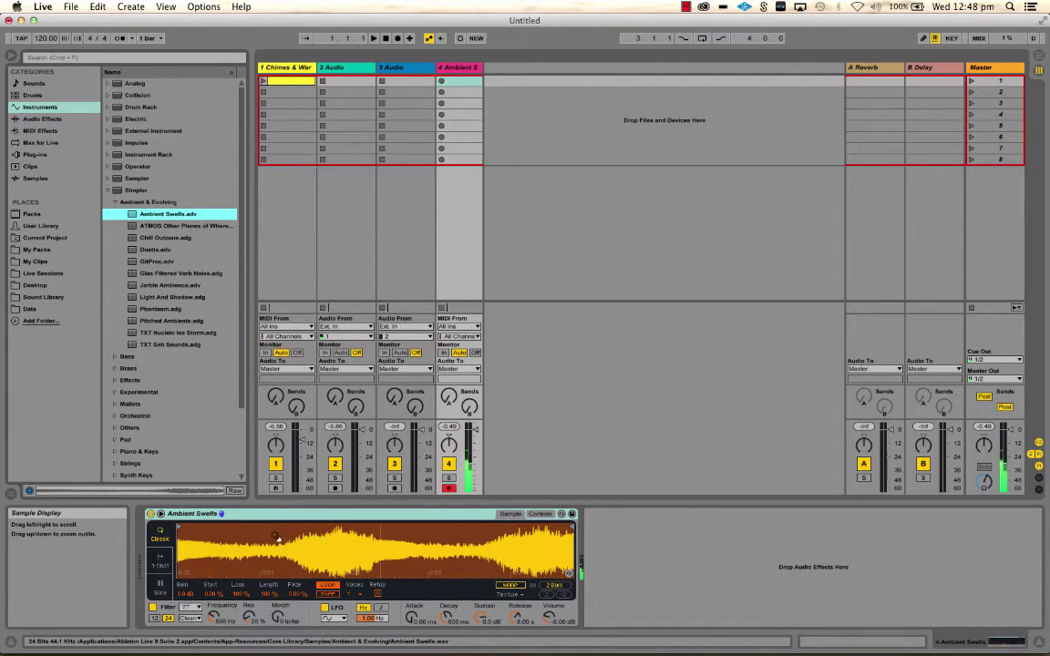
{"action": "left_click", "coordinate": [109, 190]}
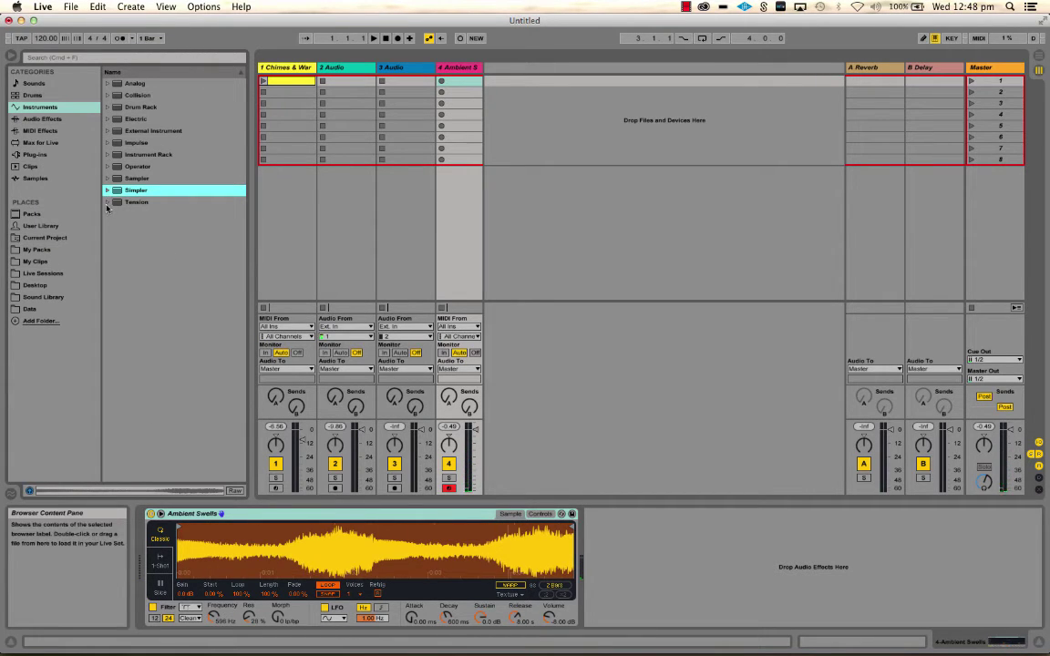
- Add Tension's Chord Bouncing from Guitar & Plucked as a new fifth MIDI track
{"action": "left_click", "coordinate": [107, 202]}
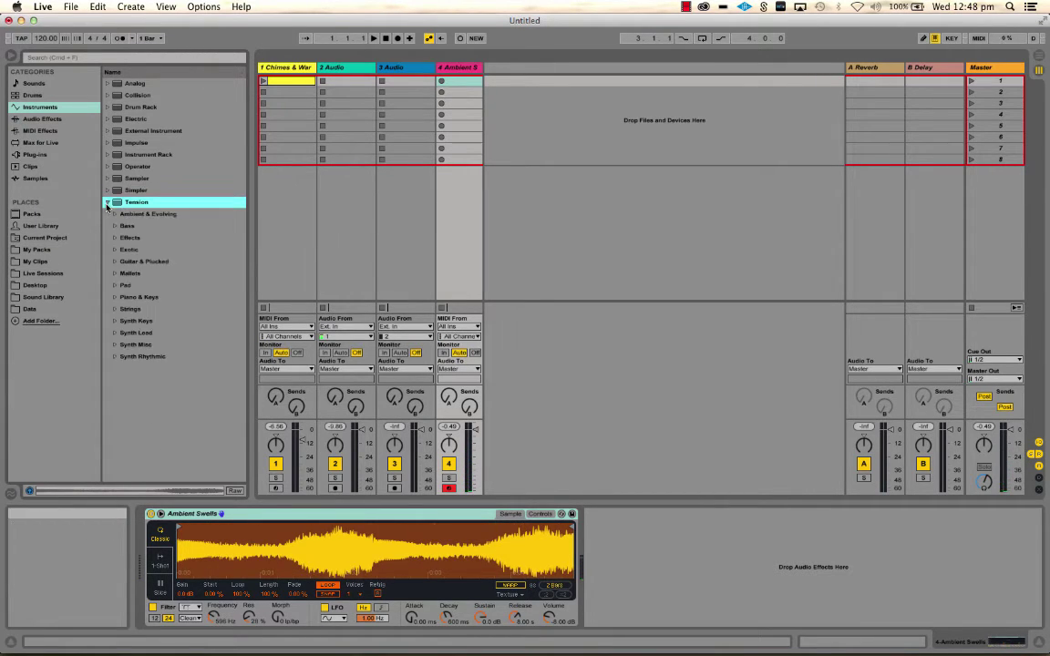
{"action": "left_click", "coordinate": [115, 262]}
{"action": "left_click", "coordinate": [141, 321]}
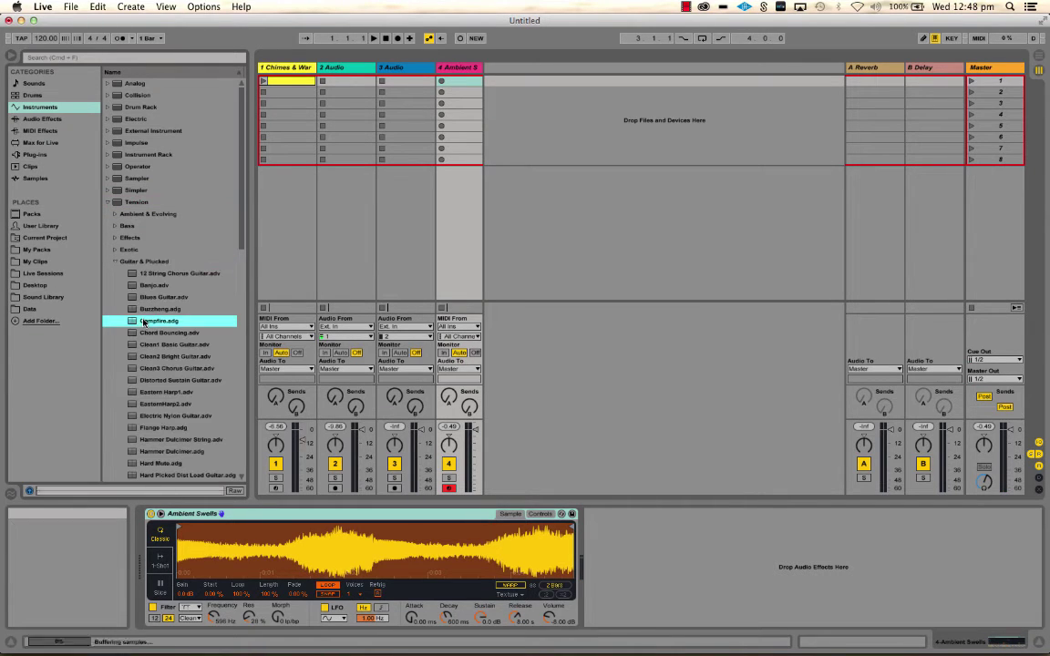
{"action": "left_click_drag", "start_coordinate": [141, 334], "coordinate": [509, 71]}
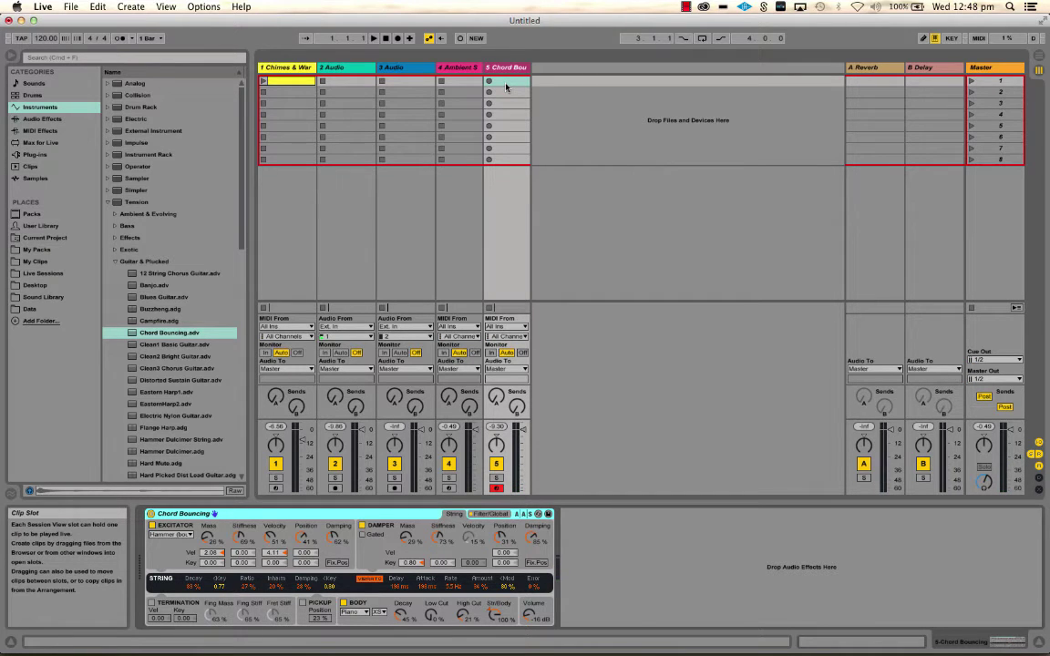
{"action": "double_click", "coordinate": [506, 82]}
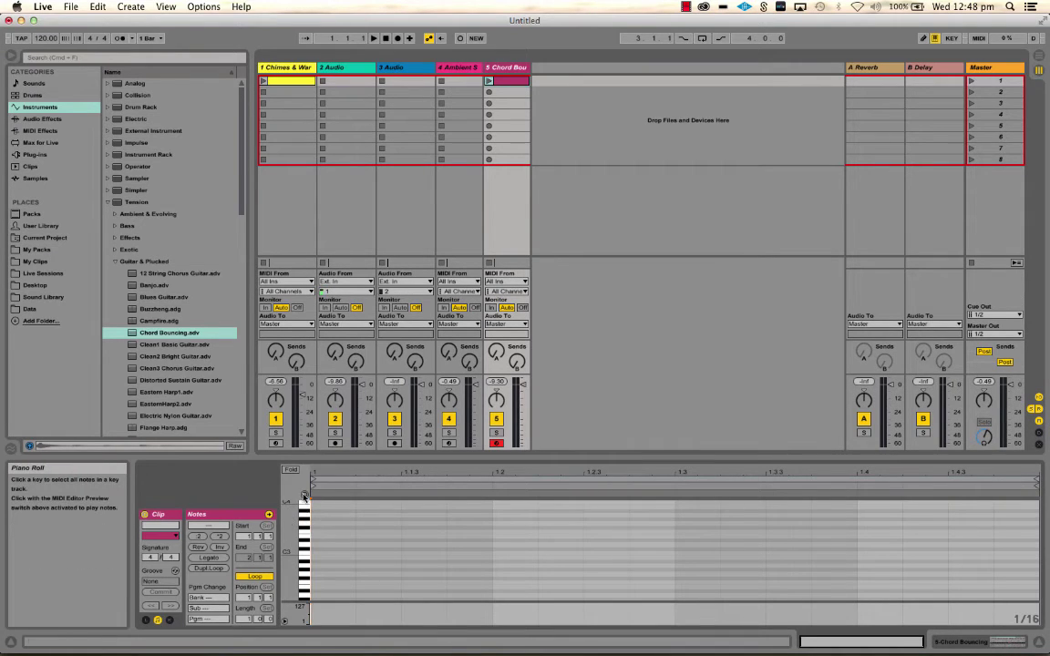
{"action": "left_click_drag", "start_coordinate": [305, 517], "coordinate": [306, 581]}
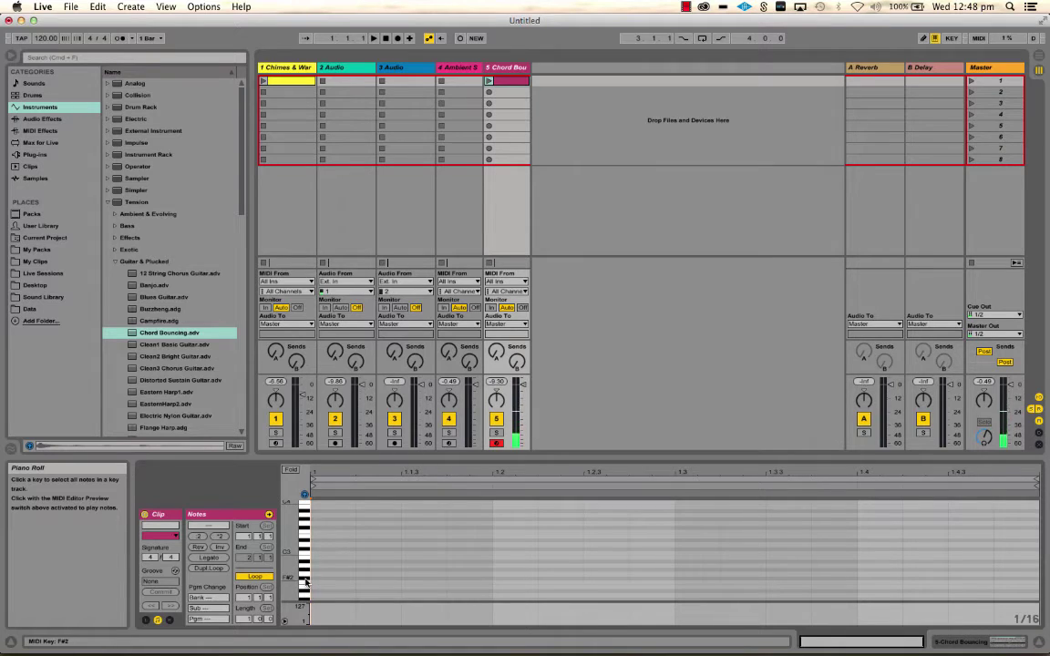
{"action": "left_click", "coordinate": [306, 572]}
{"action": "left_click", "coordinate": [306, 576]}
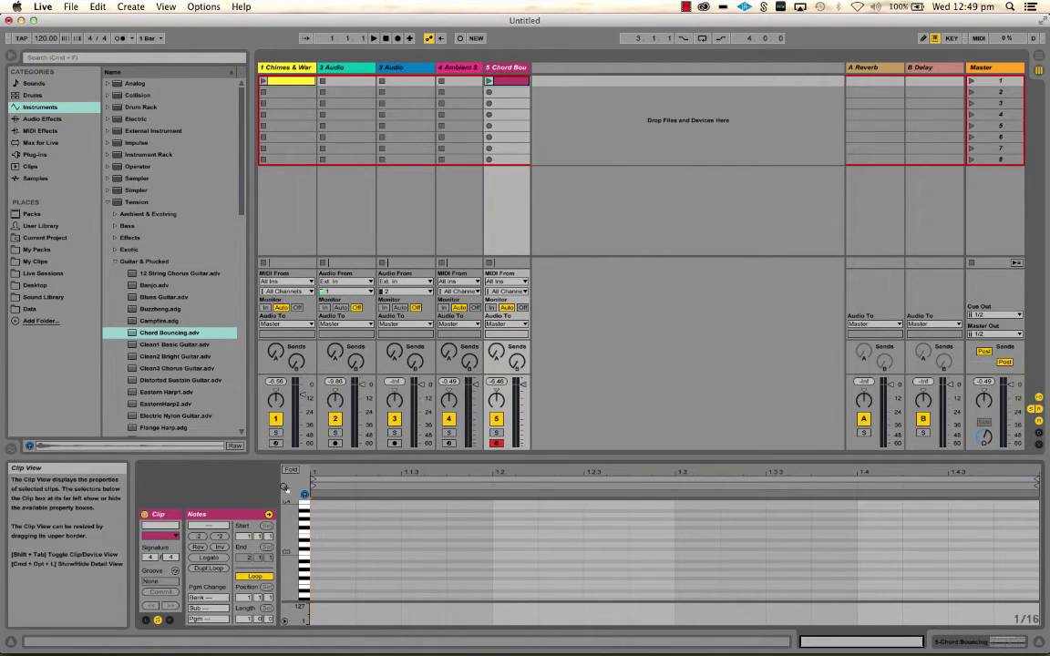
{"action": "left_click", "coordinate": [305, 528]}
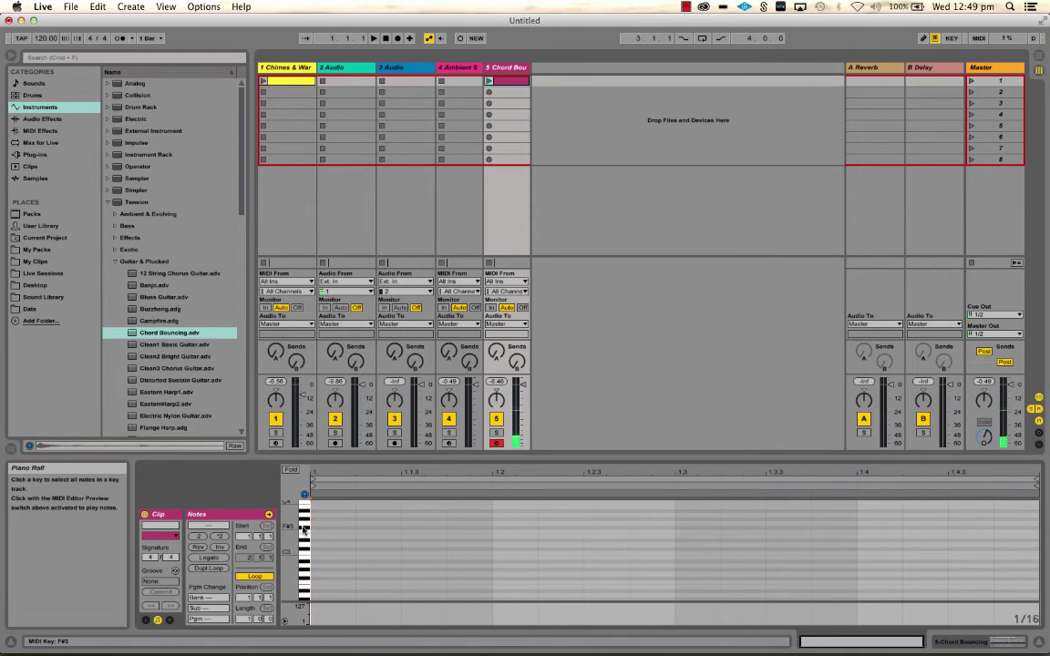
{"action": "left_click", "coordinate": [304, 528]}
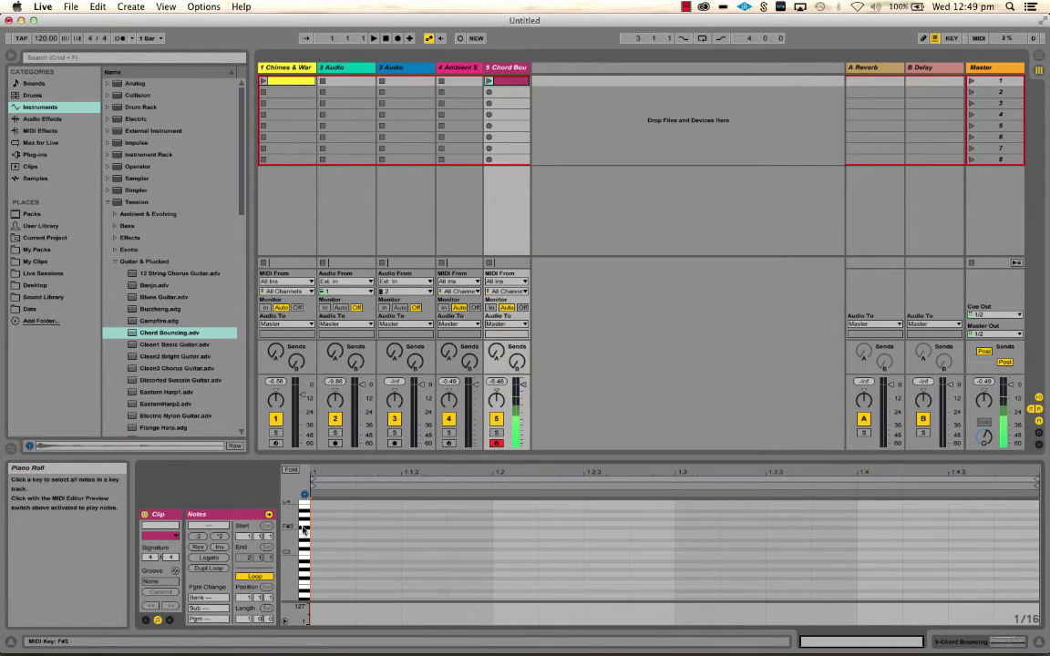
{"action": "left_click", "coordinate": [305, 528]}
{"action": "left_click", "coordinate": [304, 528]}
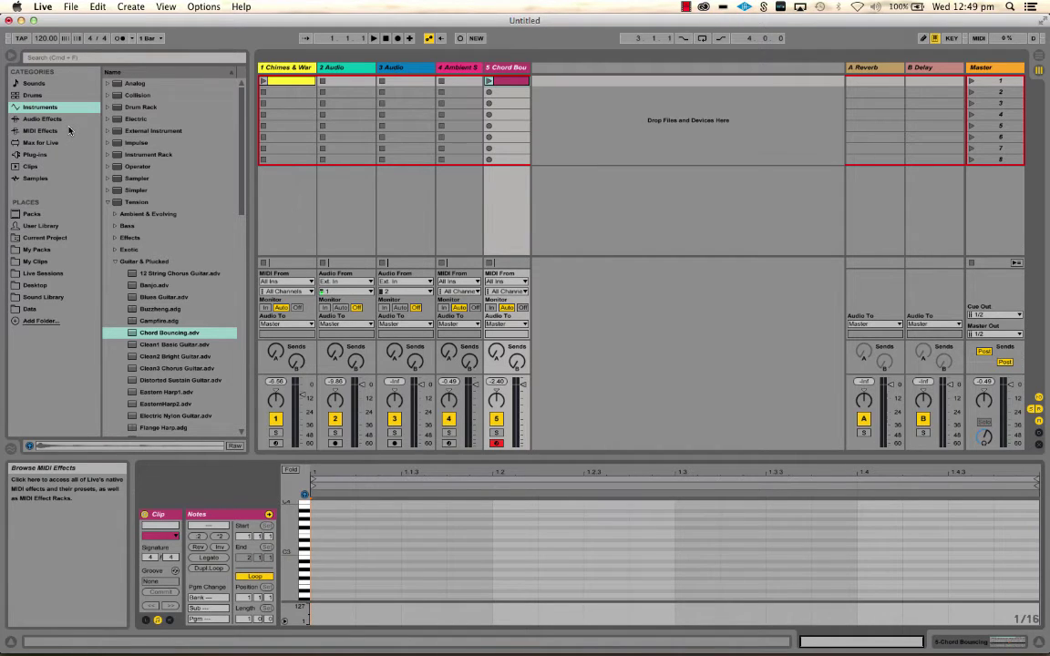
- Go from Instruments down the browser categories to Clips, listing 01_DemonChoir.alc and similar clips
{"action": "left_click", "coordinate": [25, 109]}
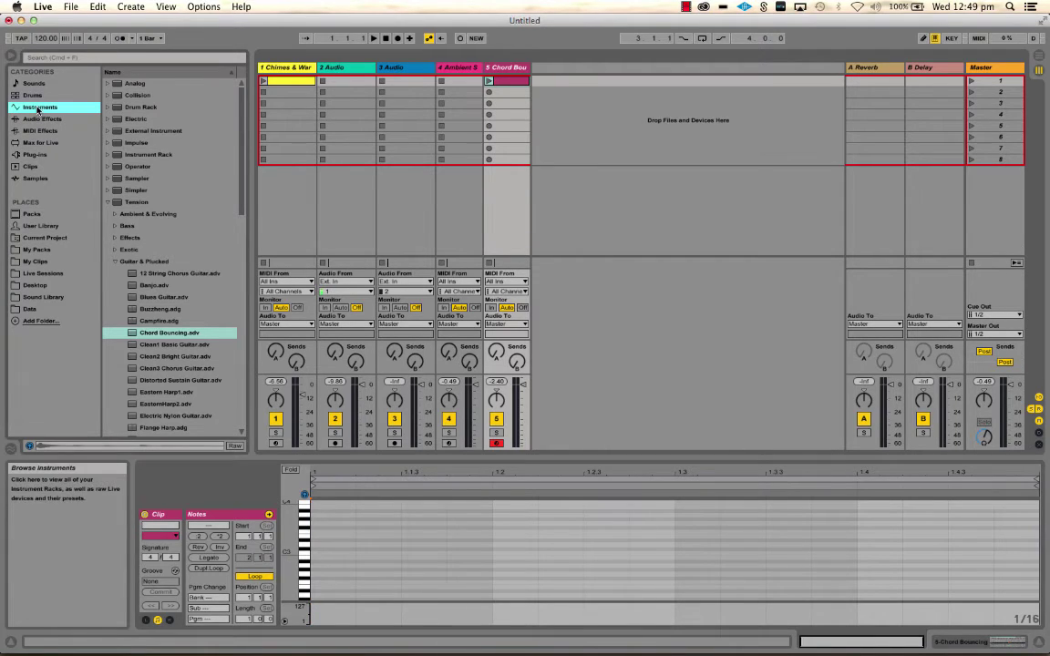
{"action": "key", "text": "Right"}
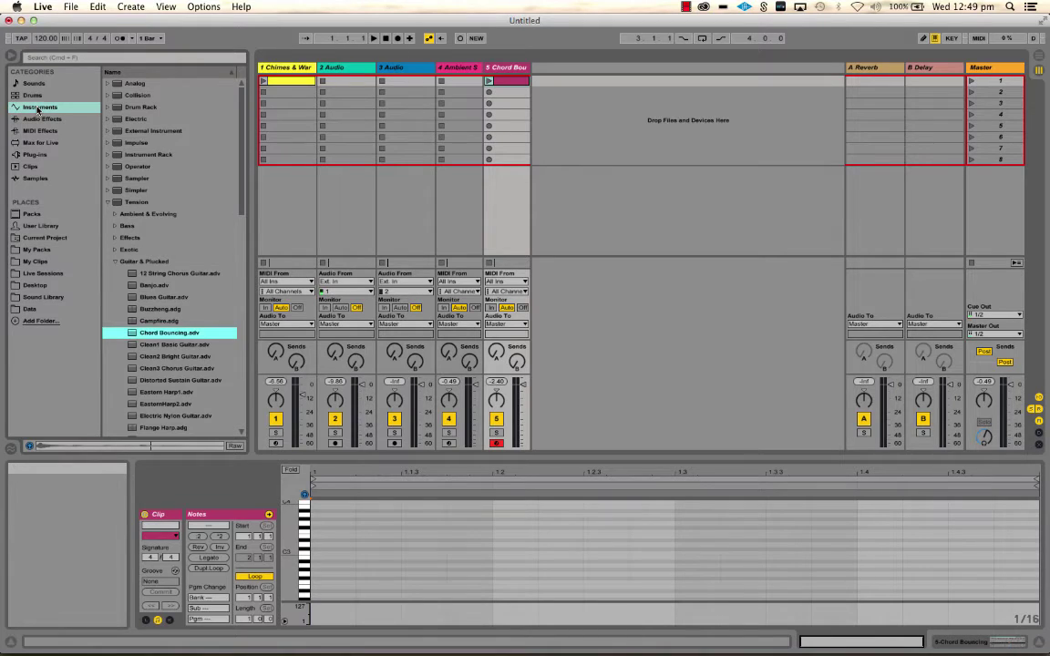
{"action": "key", "text": "Left"}
{"action": "key", "text": "Left"}
{"action": "key", "text": "Left"}
{"action": "key", "text": "Left"}
{"action": "key", "text": "Left"}
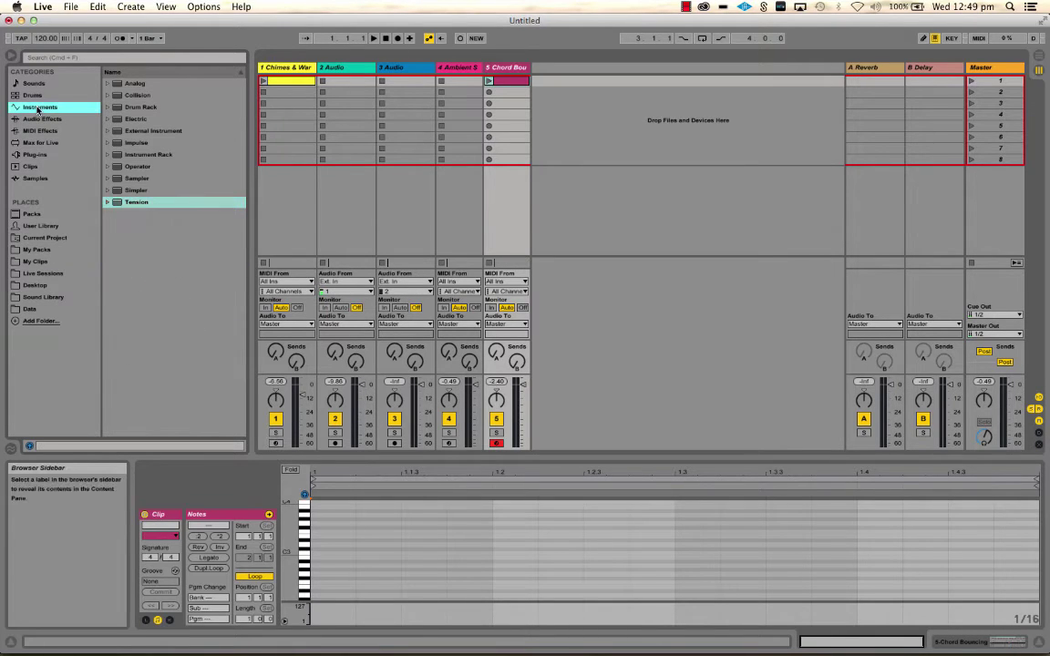
{"action": "key", "text": "Down"}
{"action": "key", "text": "Down"}
{"action": "key", "text": "Down"}
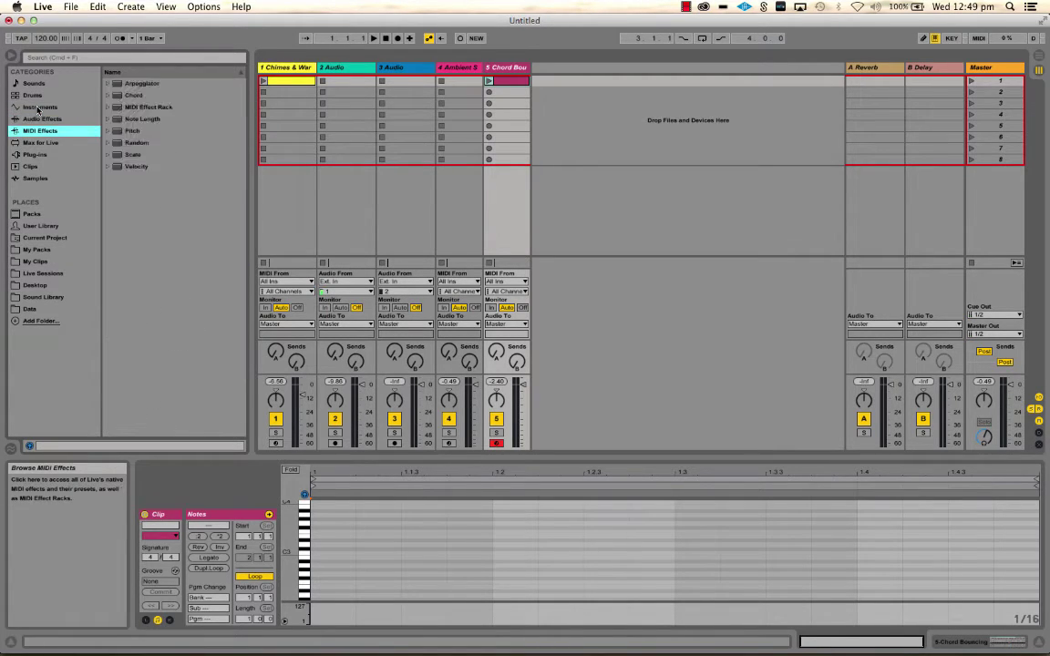
{"action": "key", "text": "Down"}
{"action": "key", "text": "Down"}
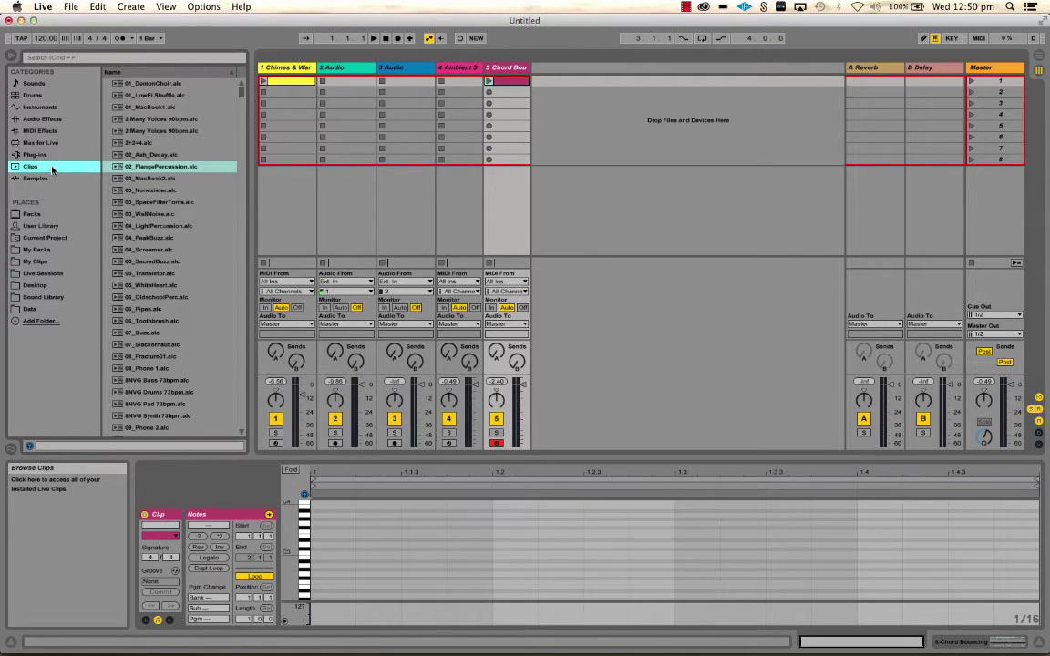
- Scroll to the Angry When Sober (Ebmin)-126bpm clips and preview the first two
{"action": "scroll", "coordinate": [159, 285], "scroll_direction": "down", "scroll_amount": 15}
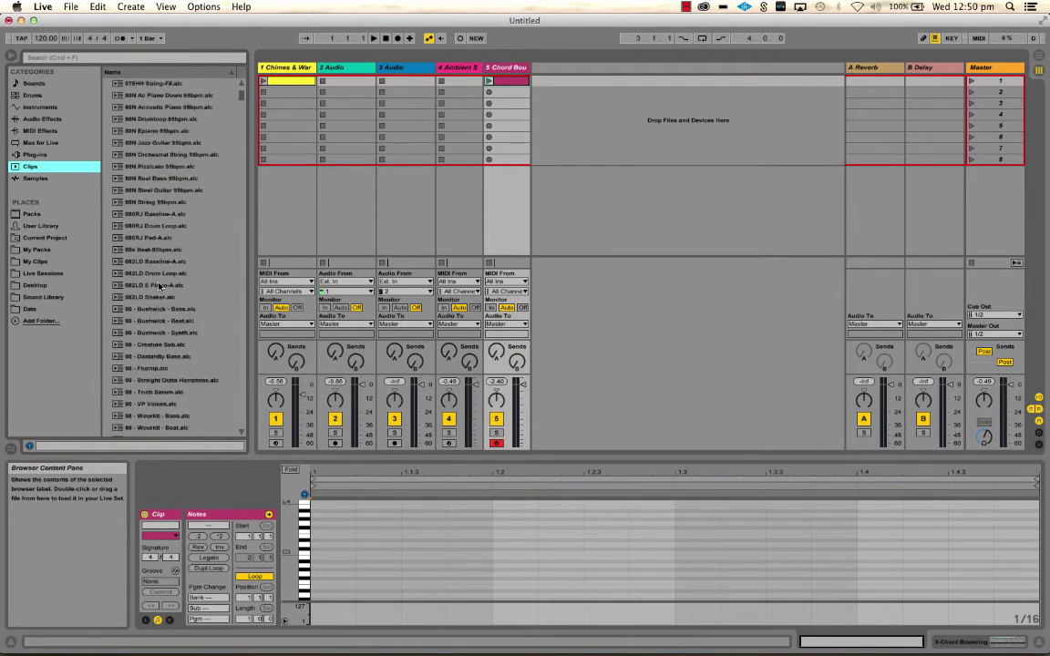
{"action": "scroll", "coordinate": [159, 285], "scroll_direction": "down", "scroll_amount": 20}
{"action": "scroll", "coordinate": [158, 286], "scroll_direction": "down", "scroll_amount": 20}
{"action": "scroll", "coordinate": [159, 285], "scroll_direction": "down", "scroll_amount": 10}
{"action": "left_click", "coordinate": [147, 167]}
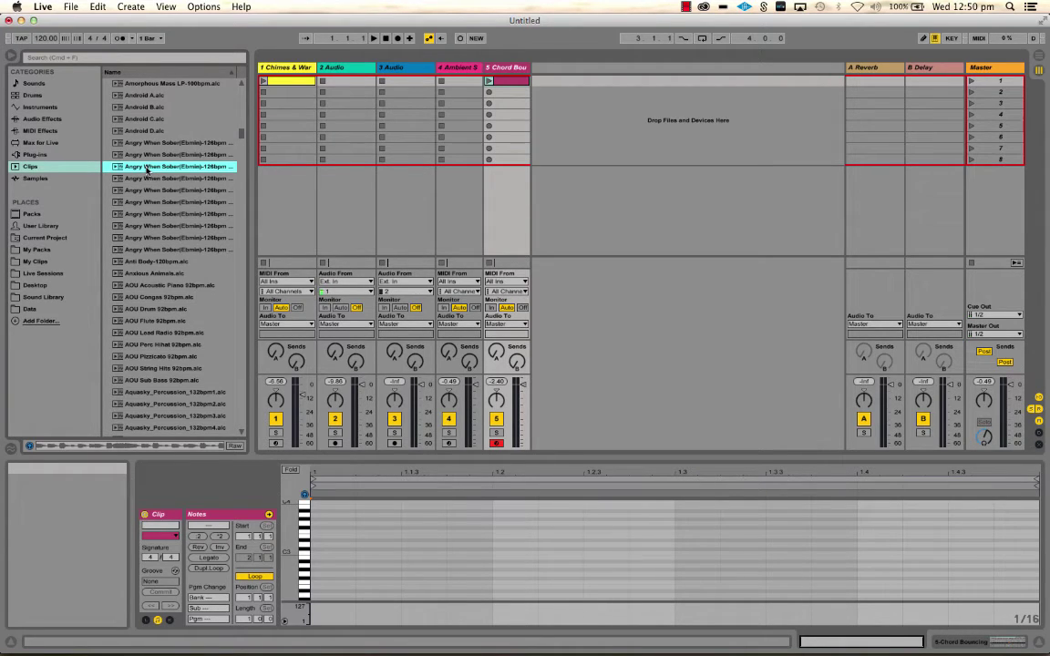
{"action": "key", "text": "Down"}
{"action": "key", "text": "Down"}
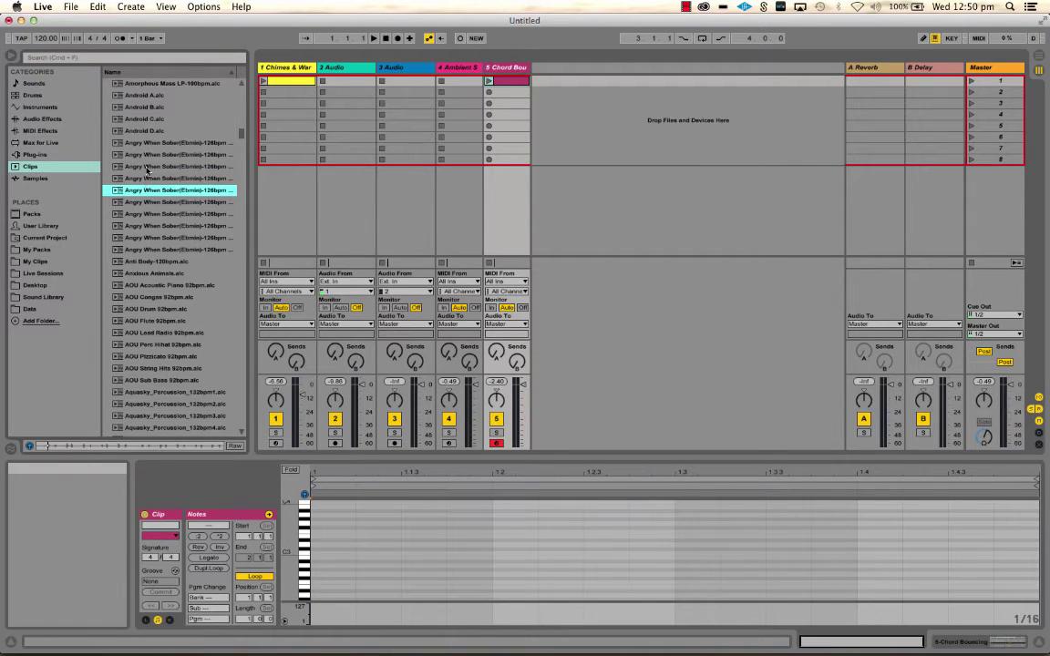
- Detour to the Plug-ins category, then return to the Angry When Sober clip list
{"action": "key", "text": "Left"}
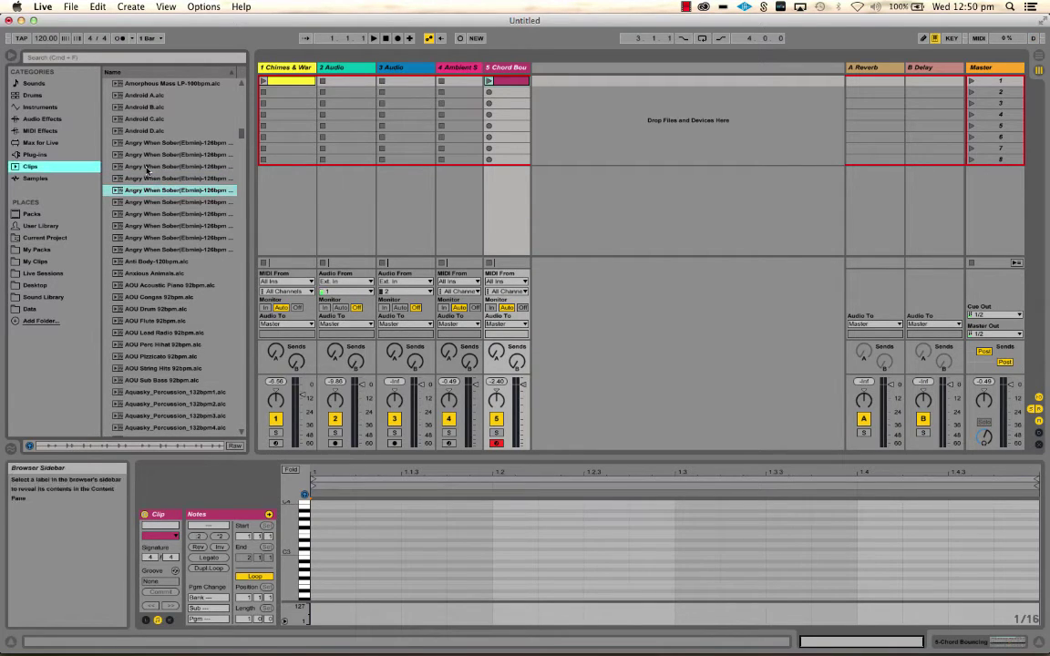
{"action": "key", "text": "Up"}
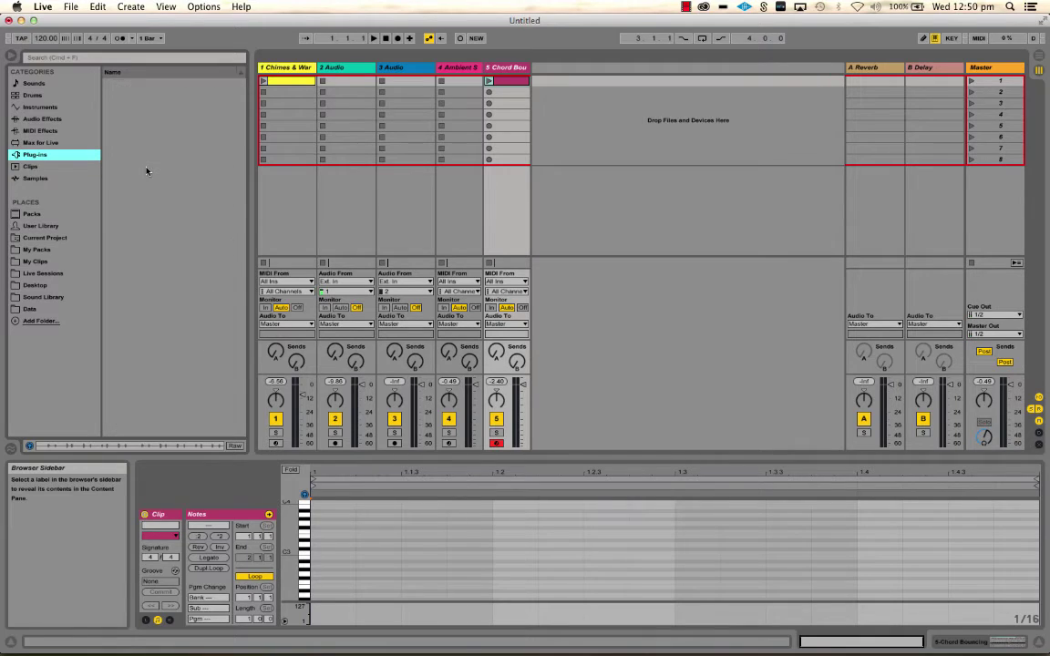
{"action": "key", "text": "Right"}
{"action": "key", "text": "Left"}
{"action": "key", "text": "Down"}
{"action": "key", "text": "Right"}
- Compare neighbouring Angry When Sober clips and drag Beatless Kick to track 2's first slot
{"action": "key", "text": "Down"}
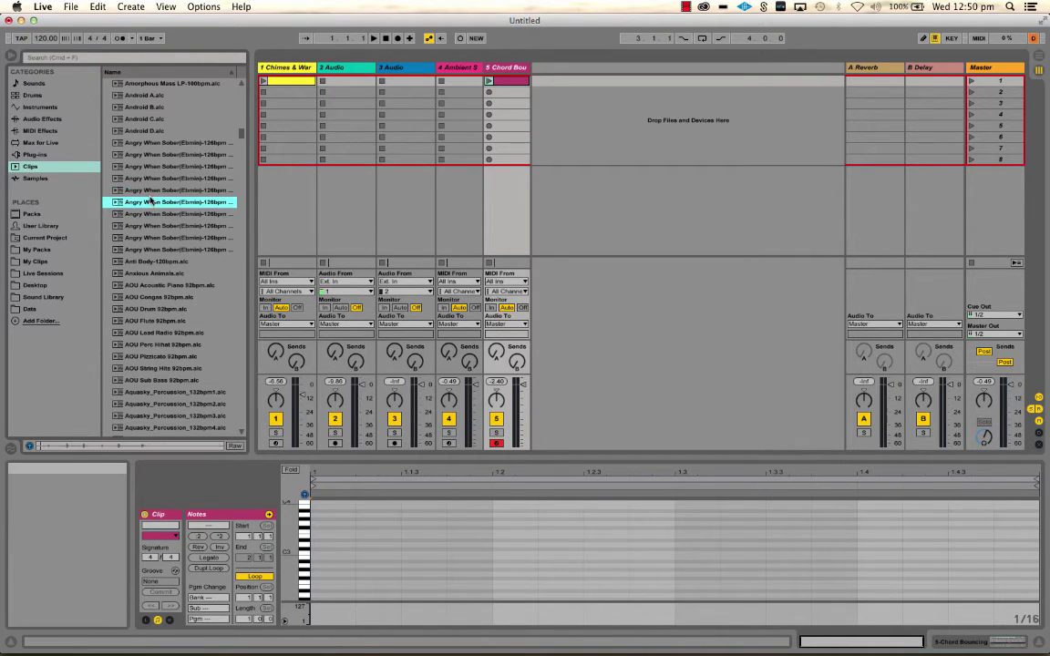
{"action": "key", "text": "Up"}
{"action": "key", "text": "Up"}
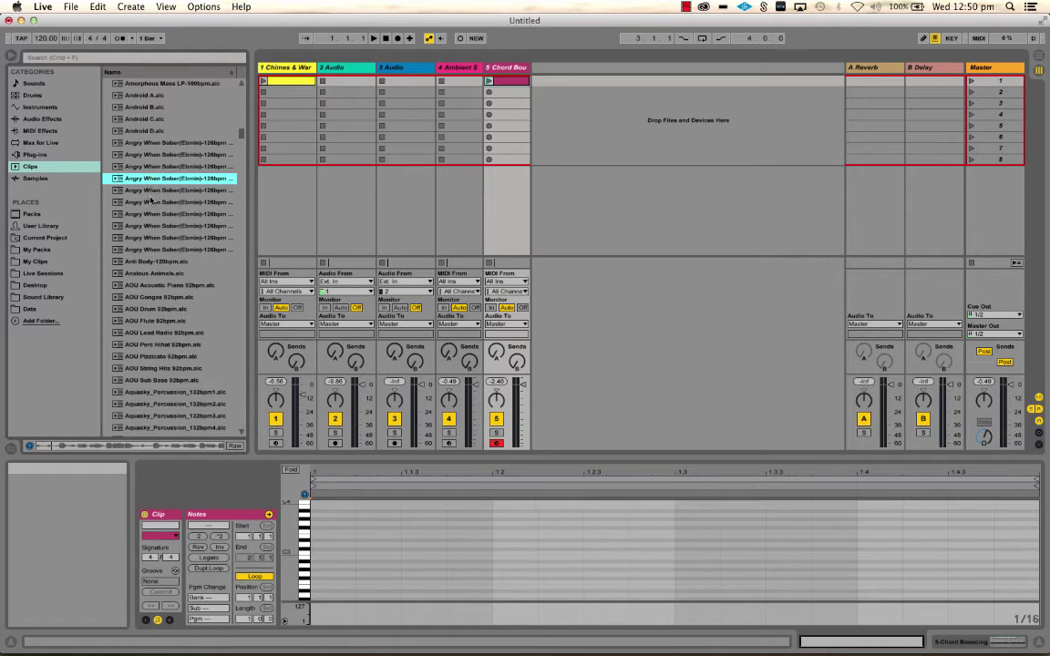
{"action": "key", "text": "Left"}
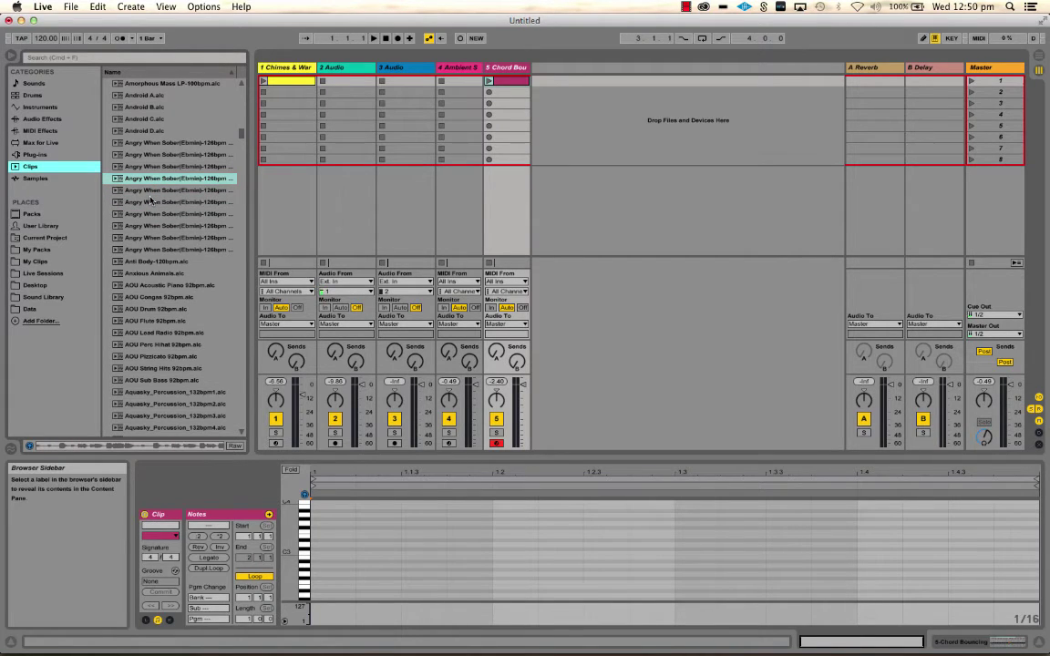
{"action": "key", "text": "Right"}
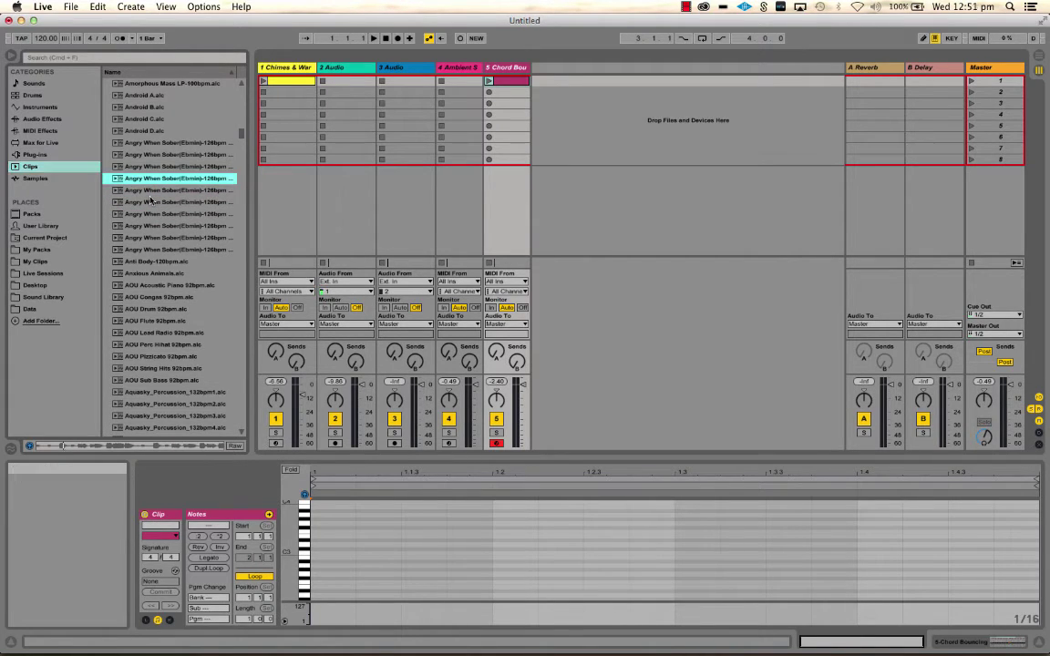
{"action": "key", "text": "Down"}
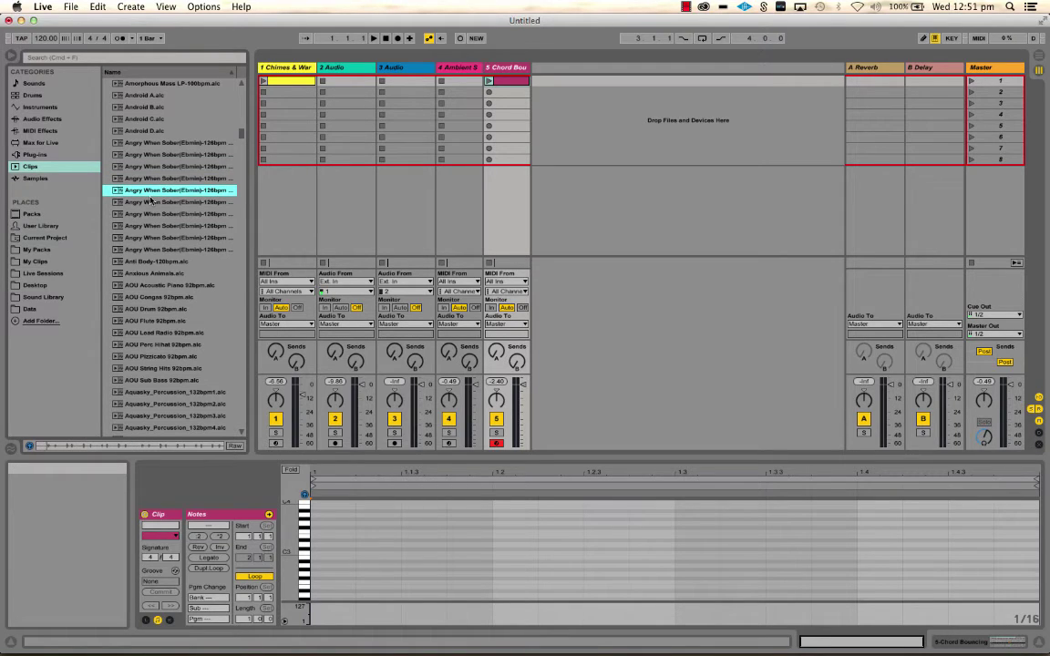
{"action": "key", "text": "Up"}
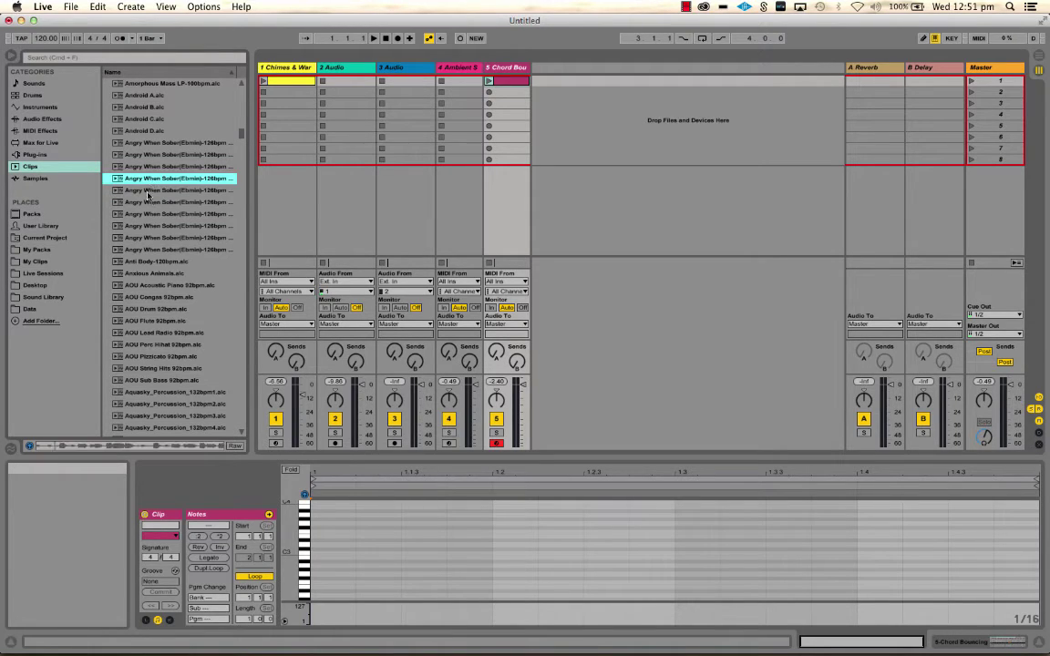
{"action": "left_click_drag", "start_coordinate": [117, 179], "coordinate": [349, 92]}
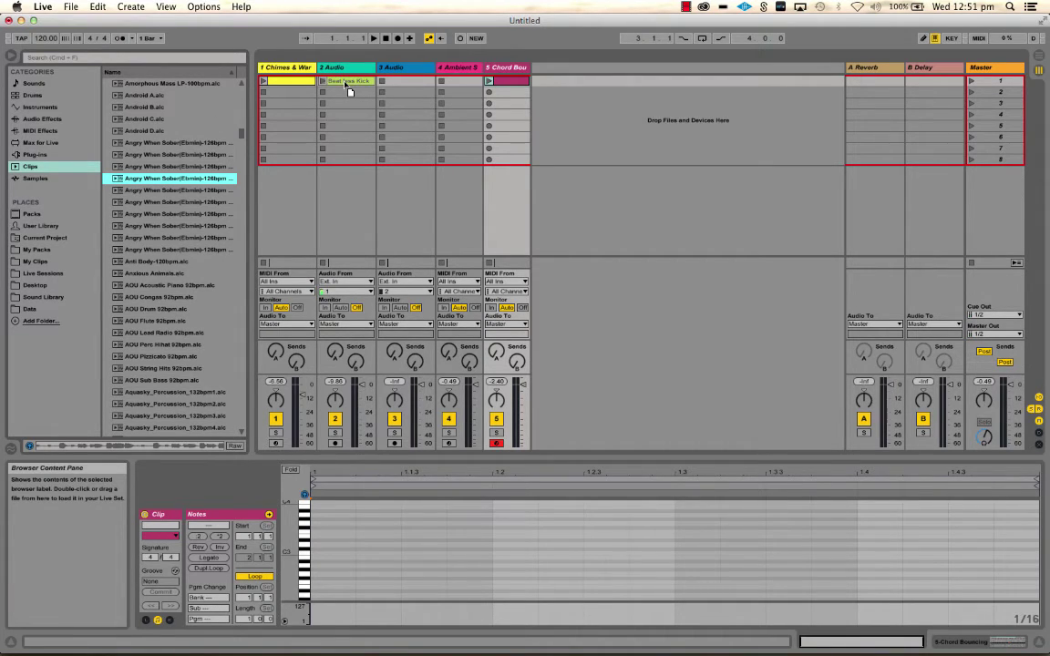
- Drop Beat less Kick into track 2's first slot and inspect its kick, snare and hi-hat notes
{"action": "left_click_drag", "start_coordinate": [349, 91], "coordinate": [351, 91]}
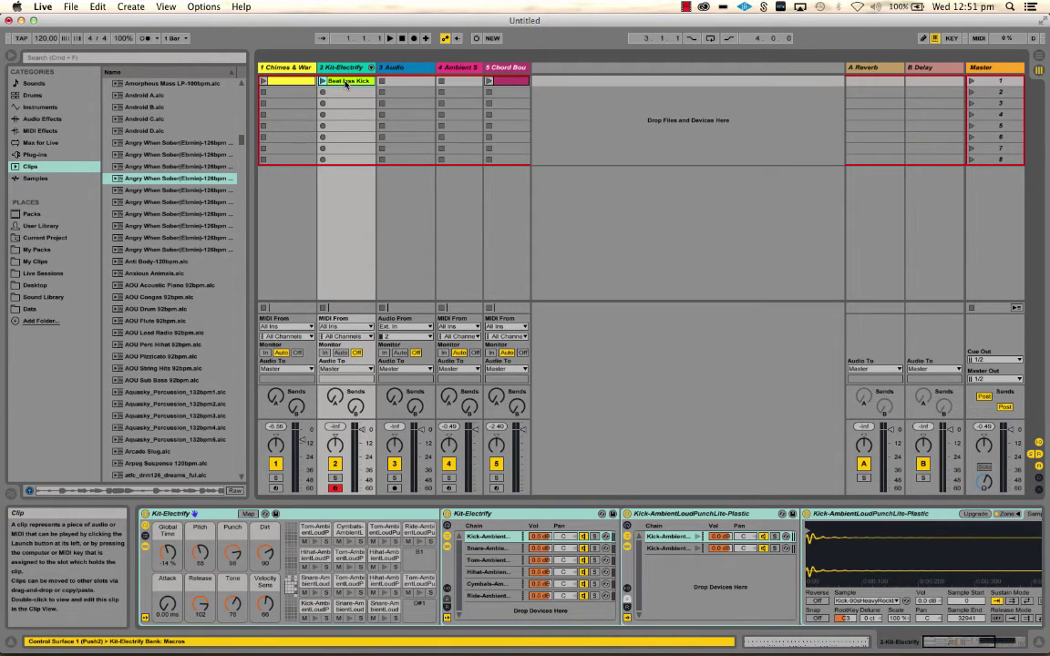
{"action": "double_click", "coordinate": [345, 82]}
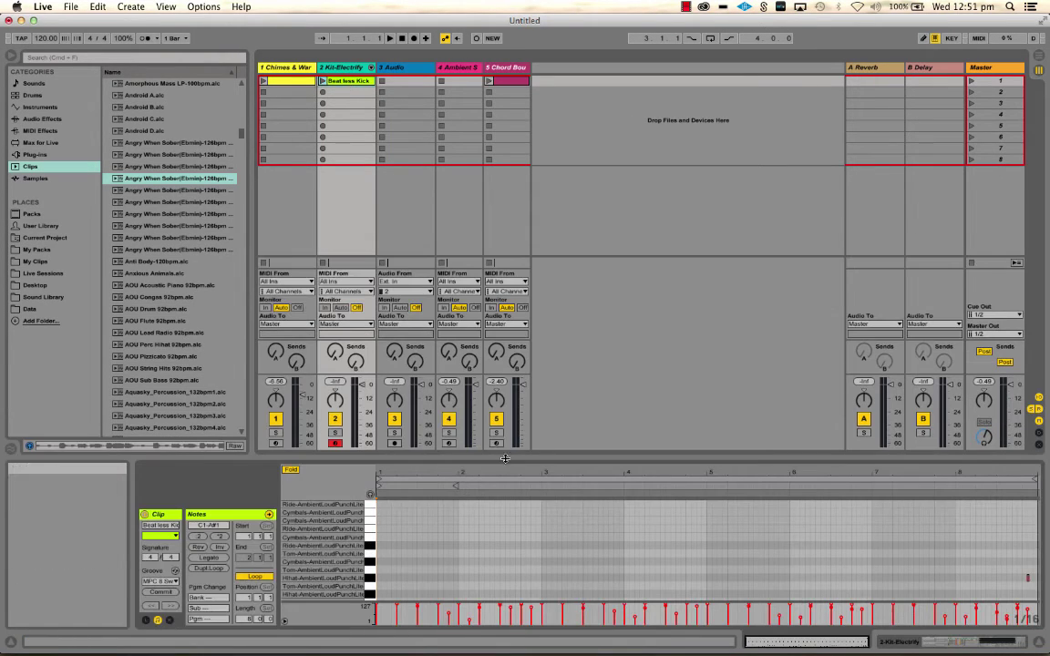
{"action": "left_click_drag", "start_coordinate": [504, 502], "coordinate": [504, 318]}
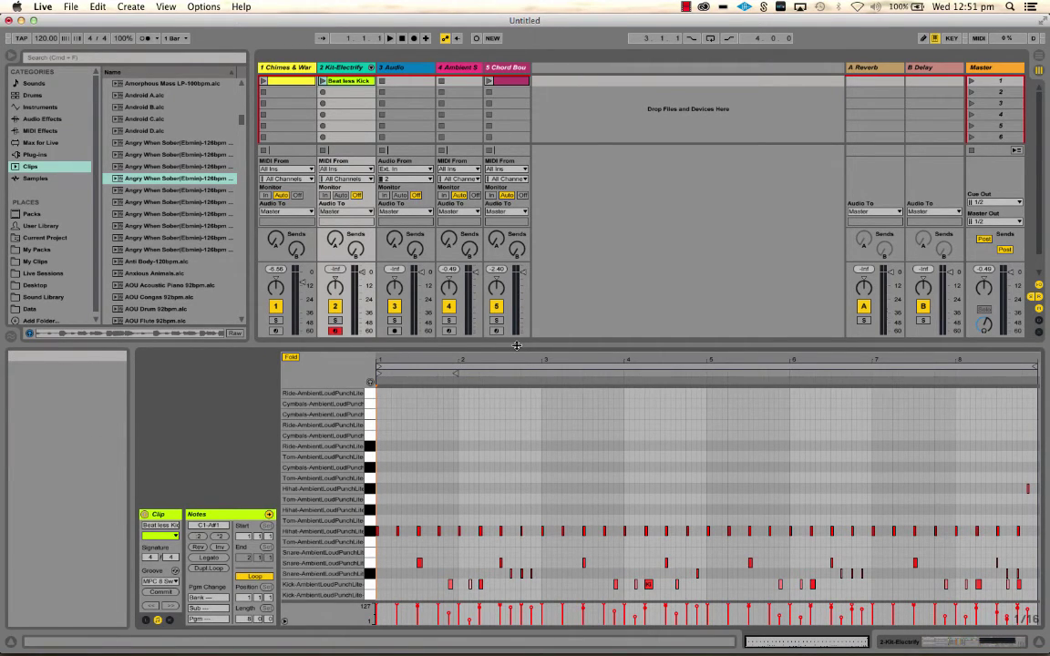
{"action": "left_click_drag", "start_coordinate": [514, 346], "coordinate": [517, 501]}
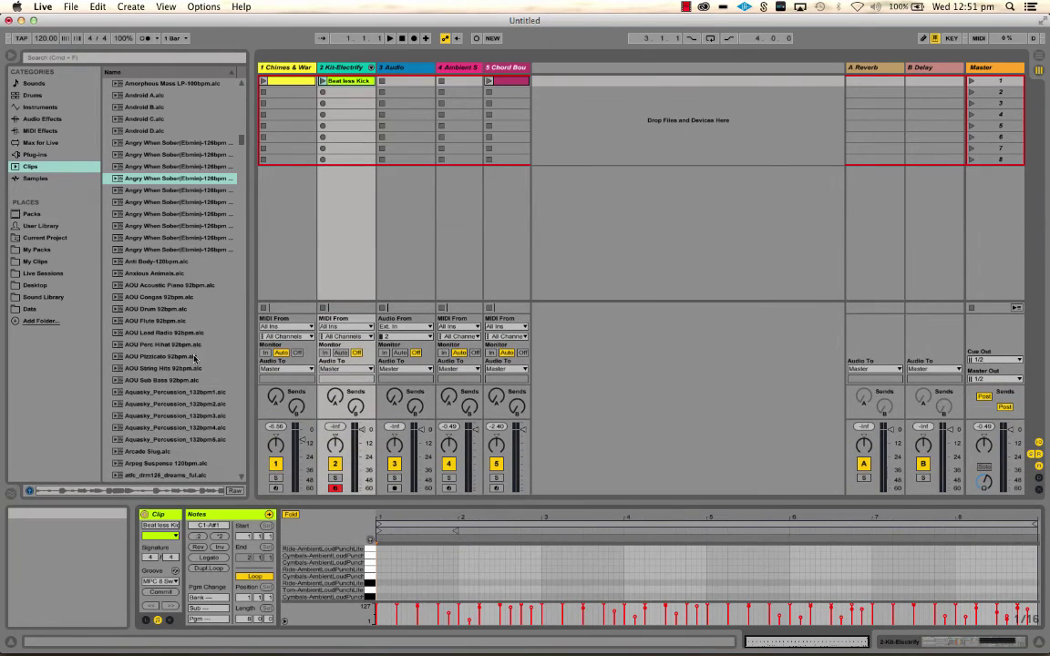
- Add the AOU Pizzicato 92bpm clip as a Strings Pizz. track beside Kit-Electrify
{"action": "left_click", "coordinate": [153, 358]}
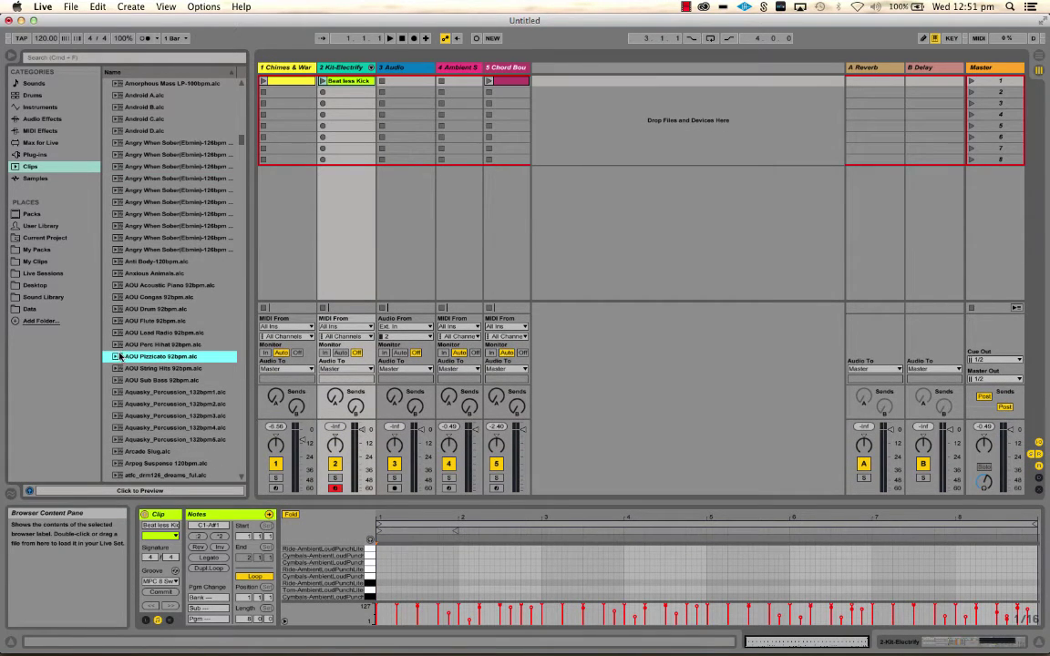
{"action": "left_click_drag", "start_coordinate": [209, 329], "coordinate": [548, 82]}
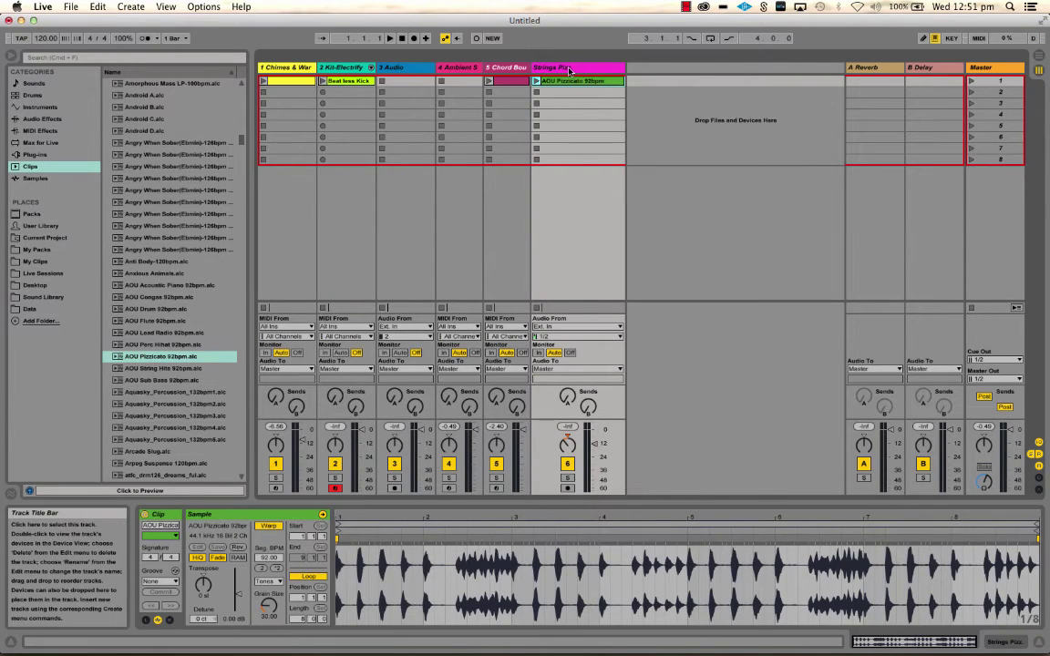
{"action": "left_click_drag", "start_coordinate": [550, 71], "coordinate": [385, 75]}
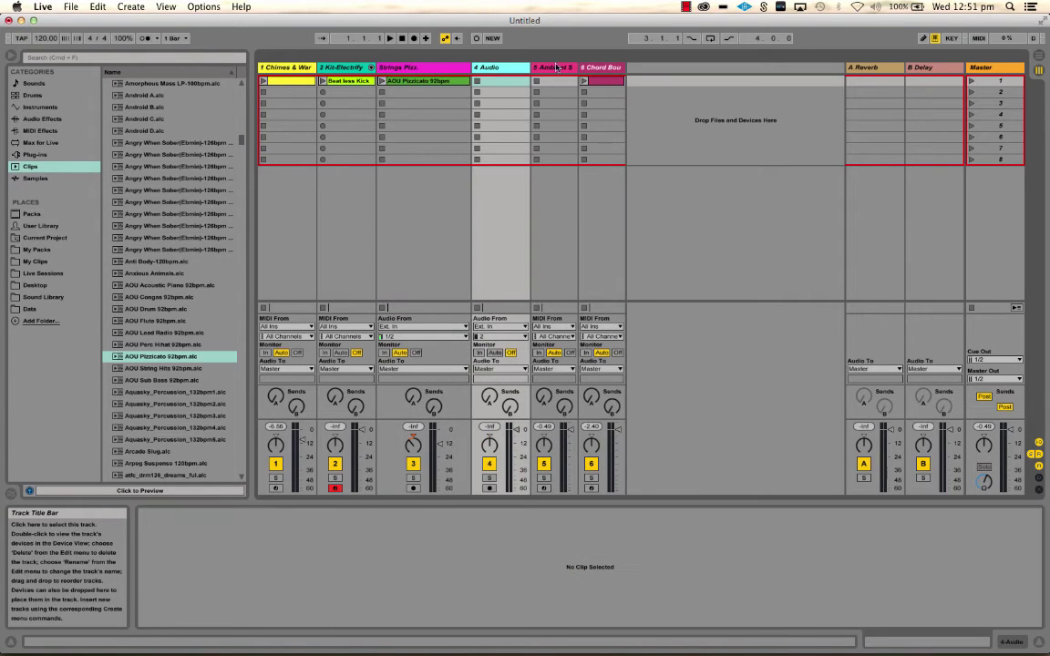
- Delete the three extra tracks and widen the remaining three track columns
{"action": "left_click", "coordinate": [593, 69]}
{"action": "key", "text": "Delete"}
{"action": "key", "text": "Delete"}
{"action": "key", "text": "Delete"}
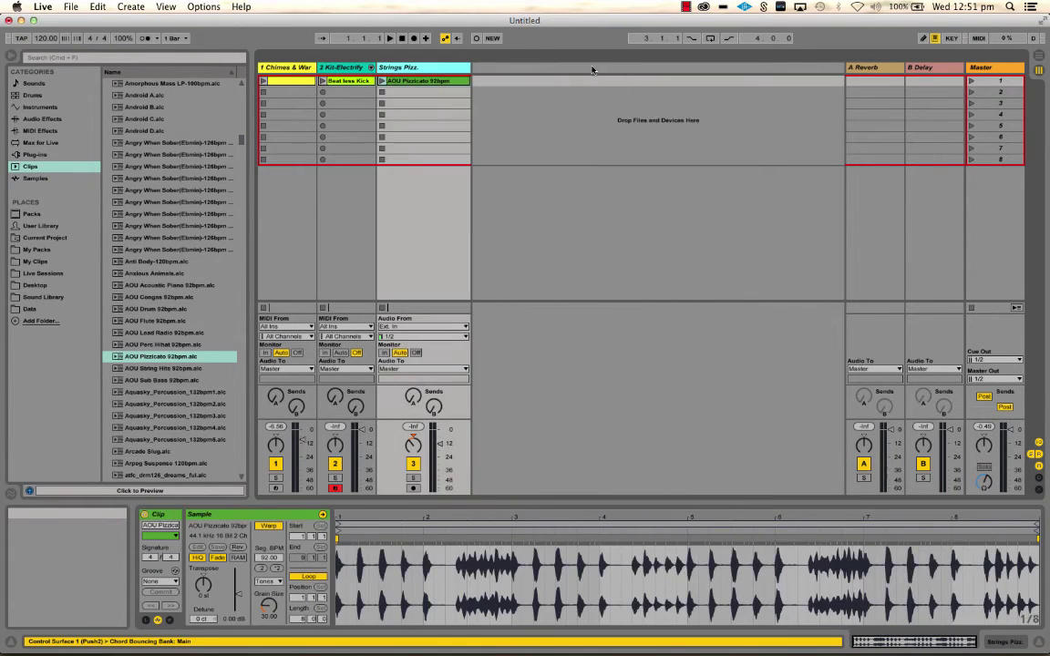
{"action": "mouse_move", "coordinate": [469, 67]}
{"action": "left_mouse_down"}
{"action": "mouse_move", "coordinate": [319, 68]}
{"action": "mouse_move", "coordinate": [506, 68]}
{"action": "mouse_move", "coordinate": [530, 58]}
{"action": "mouse_move", "coordinate": [462, 53]}
{"action": "left_mouse_up"}
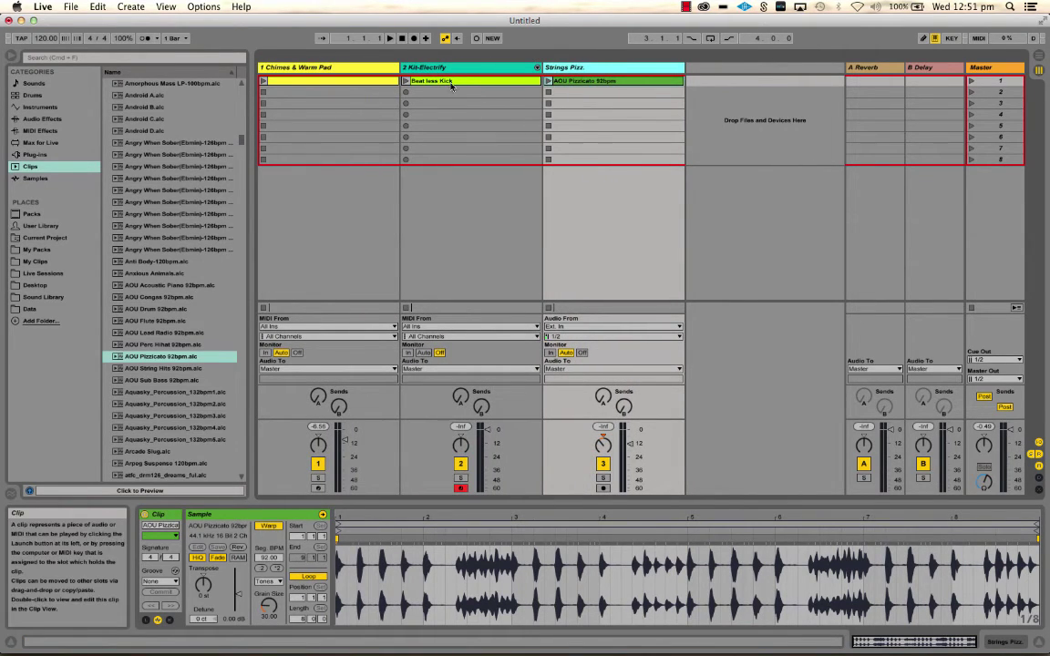
{"action": "left_click", "coordinate": [353, 79]}
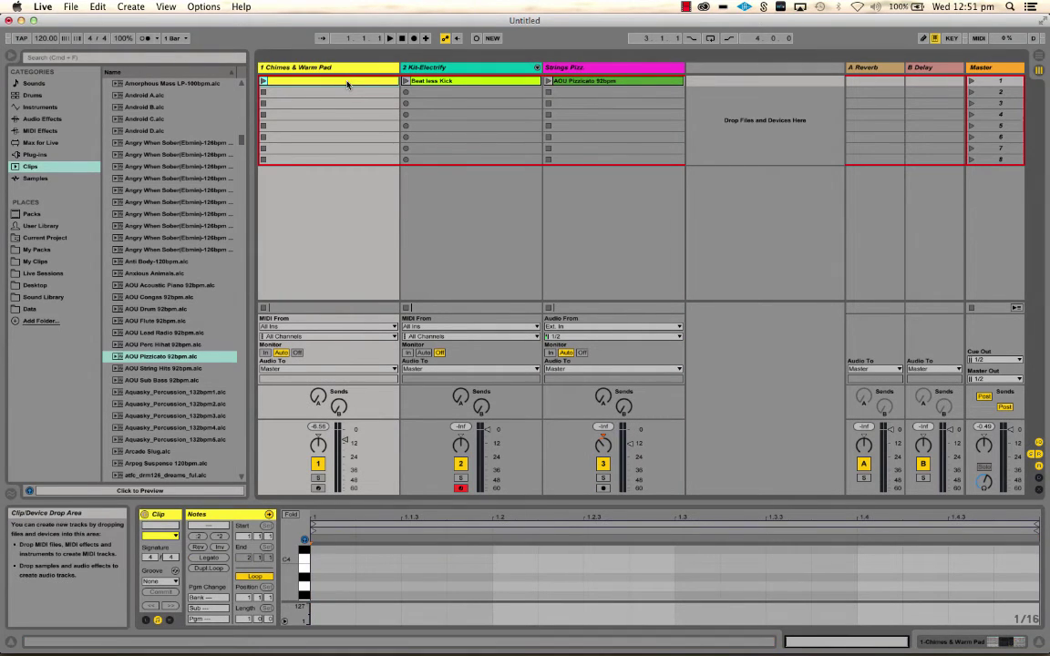
{"action": "left_click", "coordinate": [455, 82]}
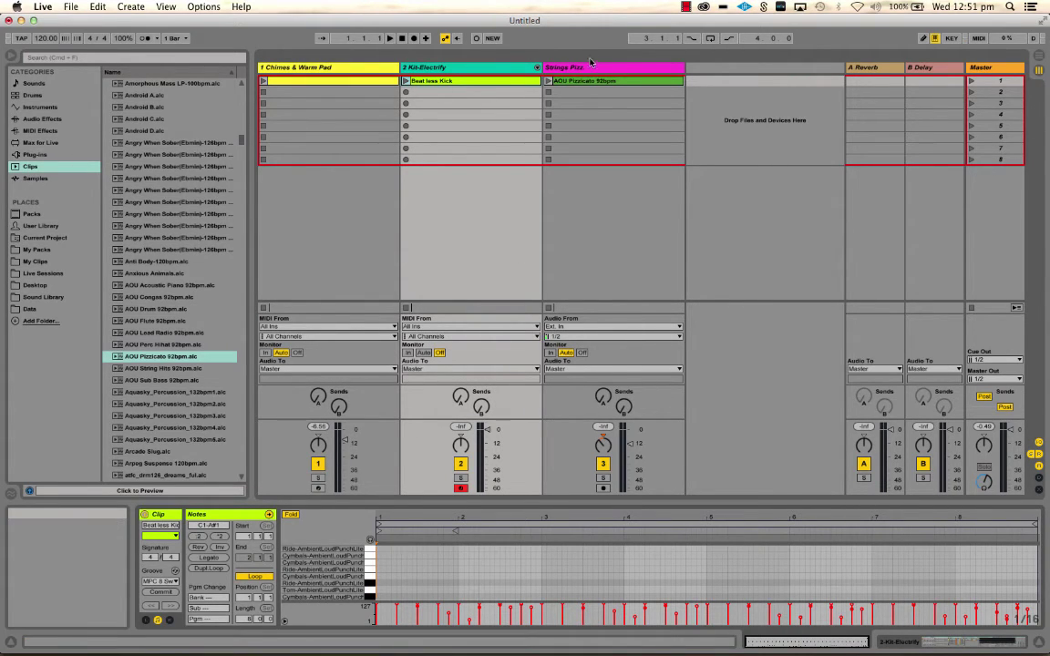
{"action": "left_click", "coordinate": [588, 81]}
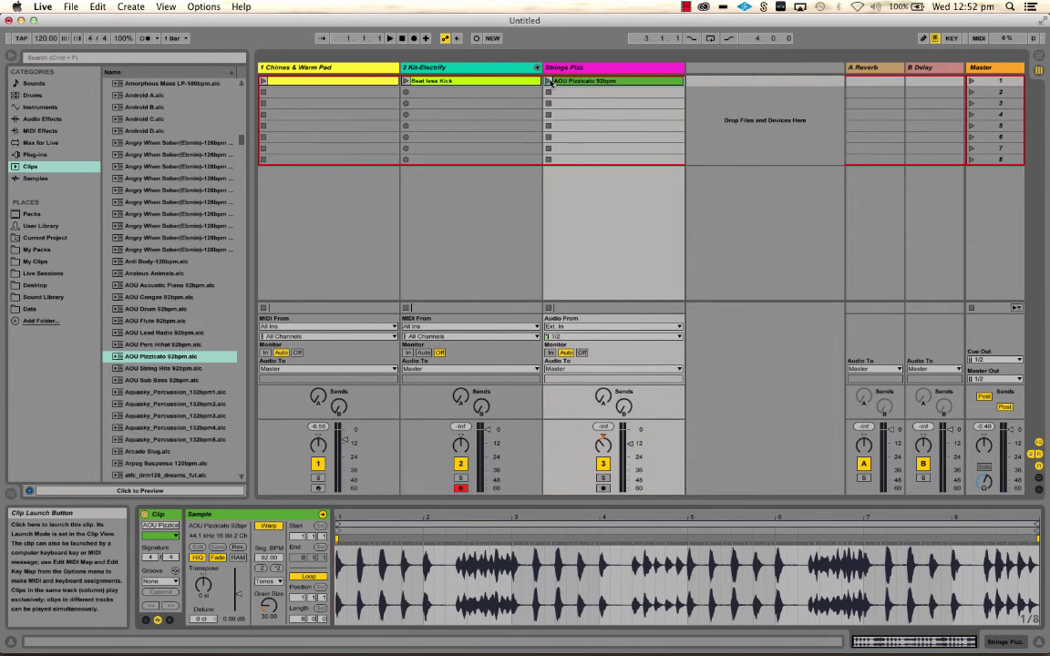
- Audition the Beat less Kick drum clip, stopping and relaunching it several times
{"action": "left_click", "coordinate": [406, 84]}
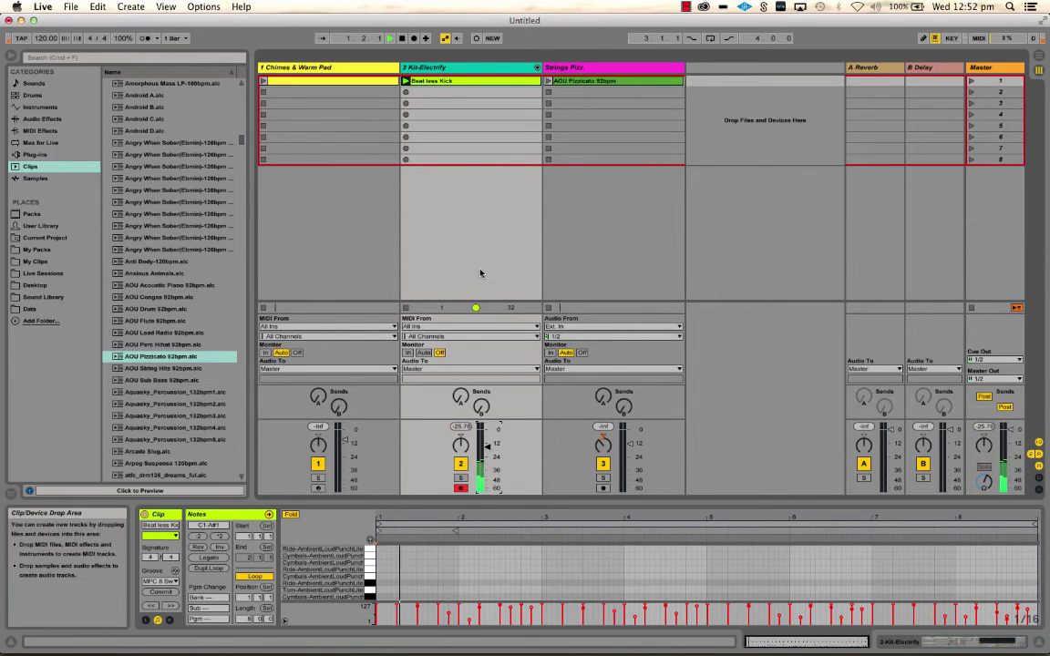
{"action": "left_click", "coordinate": [406, 309]}
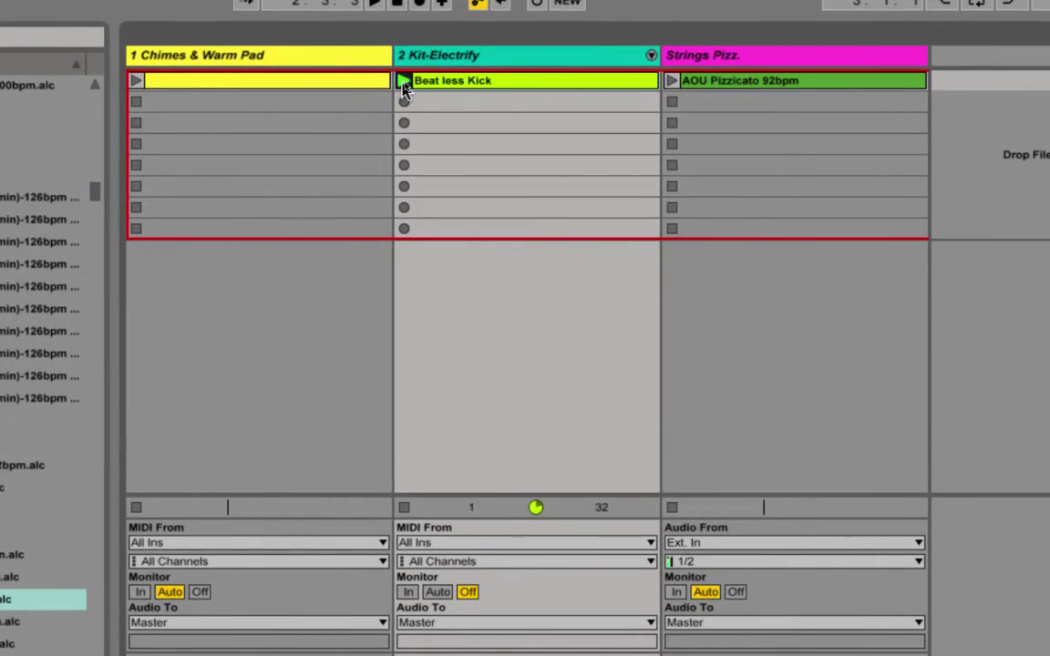
{"action": "left_click", "coordinate": [405, 82]}
{"action": "left_click", "coordinate": [406, 510]}
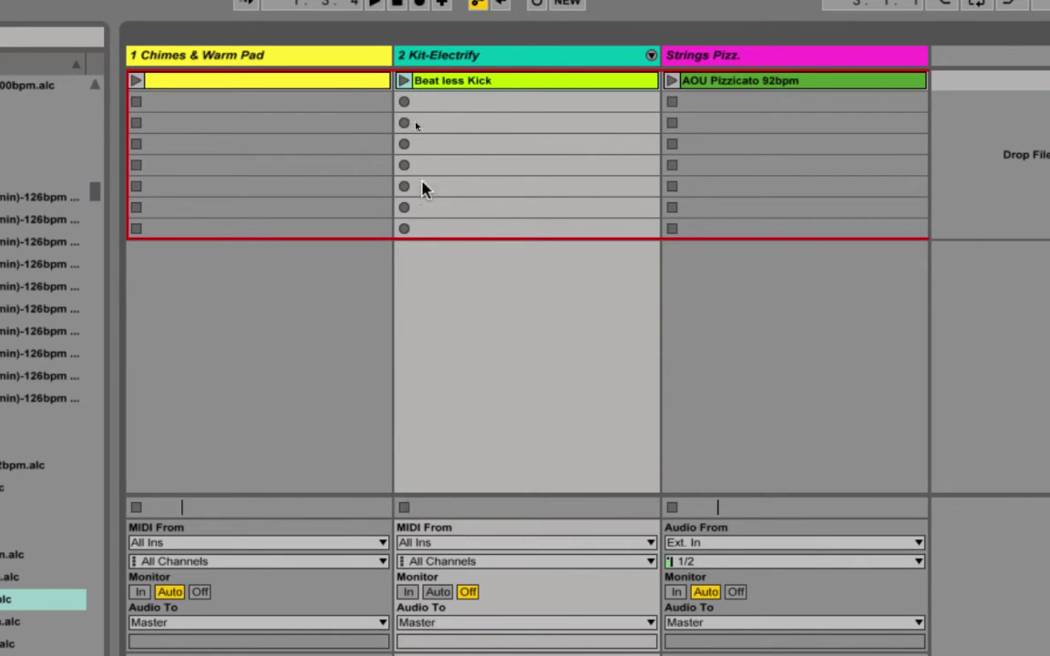
{"action": "left_click", "coordinate": [405, 82]}
- Play AOU Pizzicato with the drums, lower Strings Pizz. to -12.4 dB, and restart playback
{"action": "left_click", "coordinate": [672, 81]}
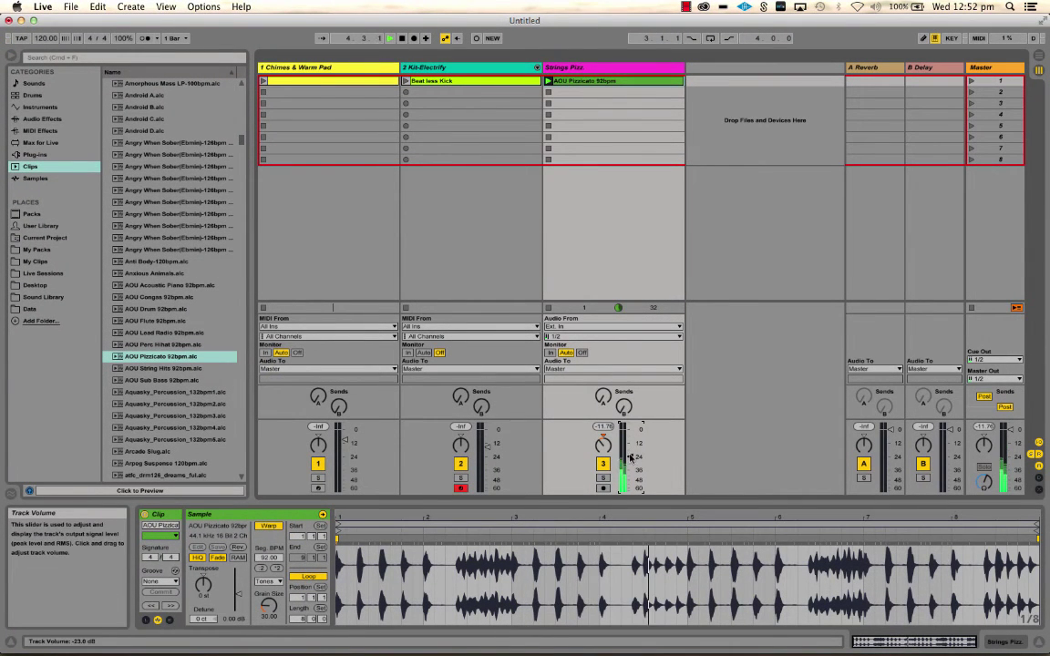
{"action": "left_click_drag", "start_coordinate": [629, 443], "coordinate": [631, 446]}
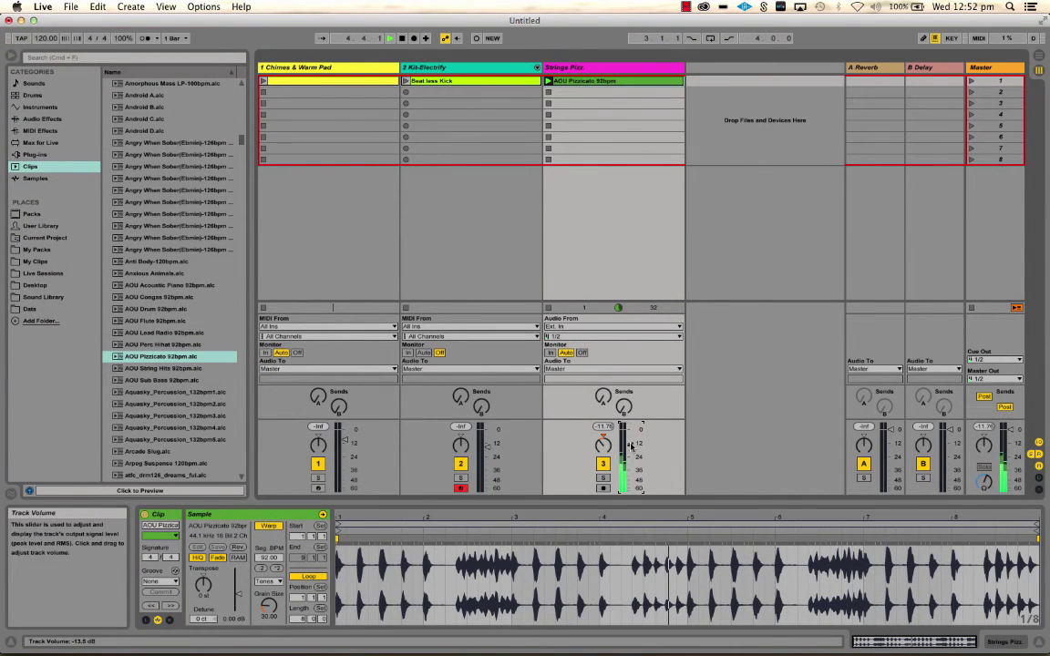
{"action": "left_click", "coordinate": [406, 82]}
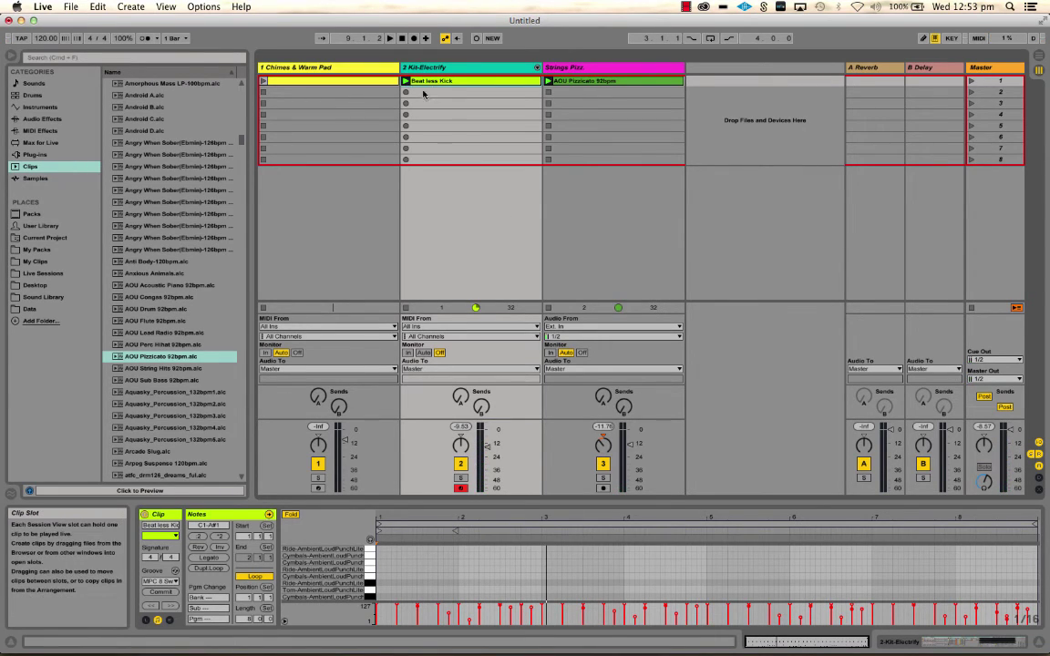
{"action": "key", "text": "space"}
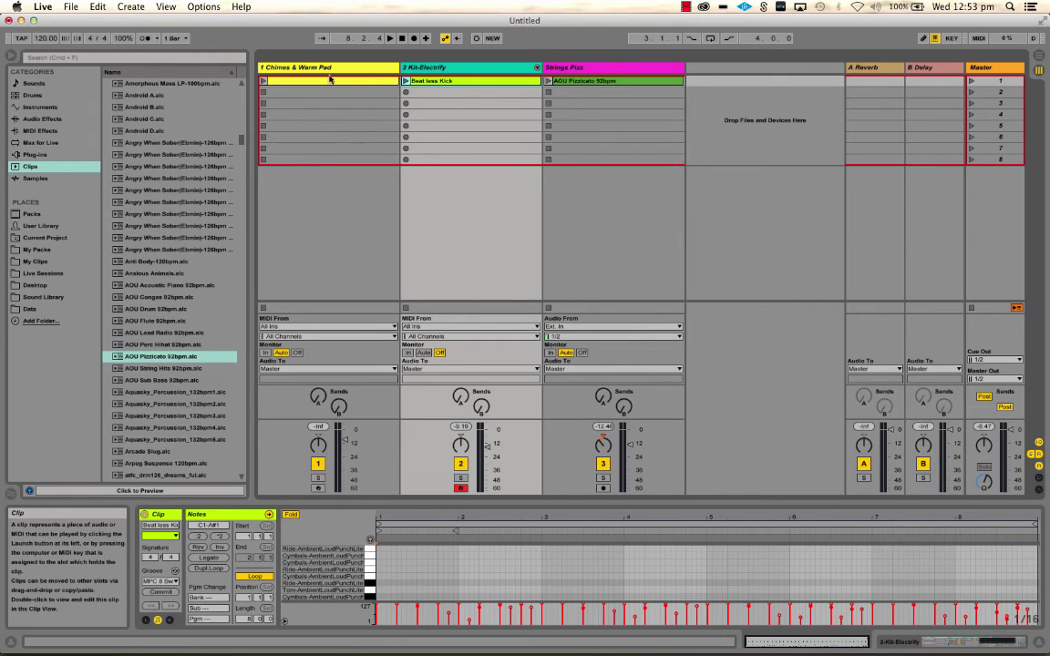
- Preview 00DB_Hell_bell.aif from Samples and place it in Strings Pizz. slot 3
{"action": "left_click", "coordinate": [35, 180]}
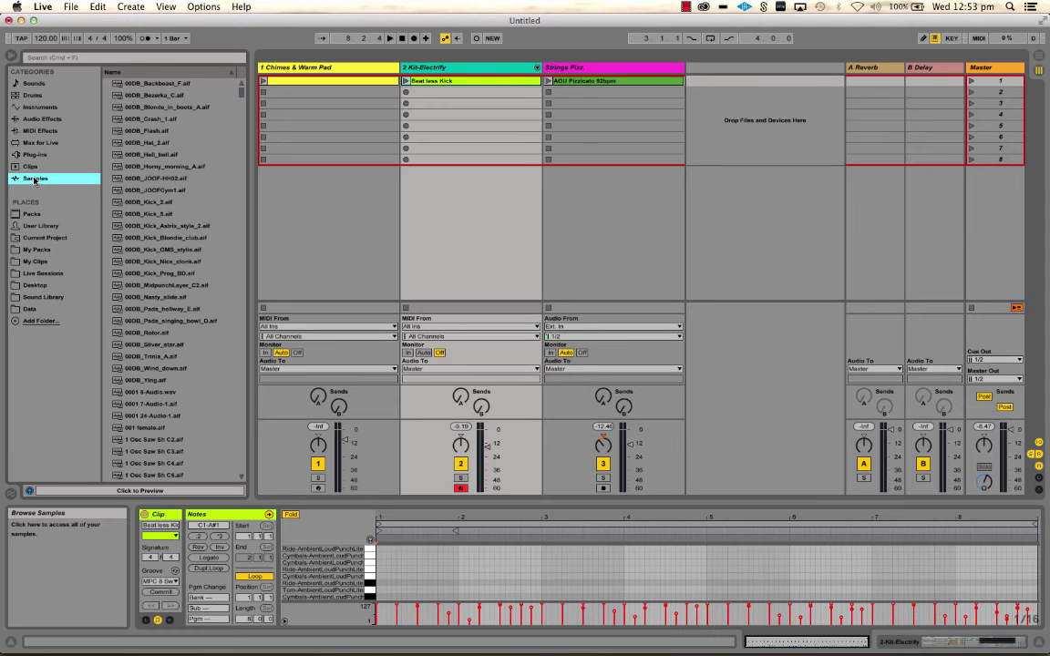
{"action": "left_click", "coordinate": [157, 157]}
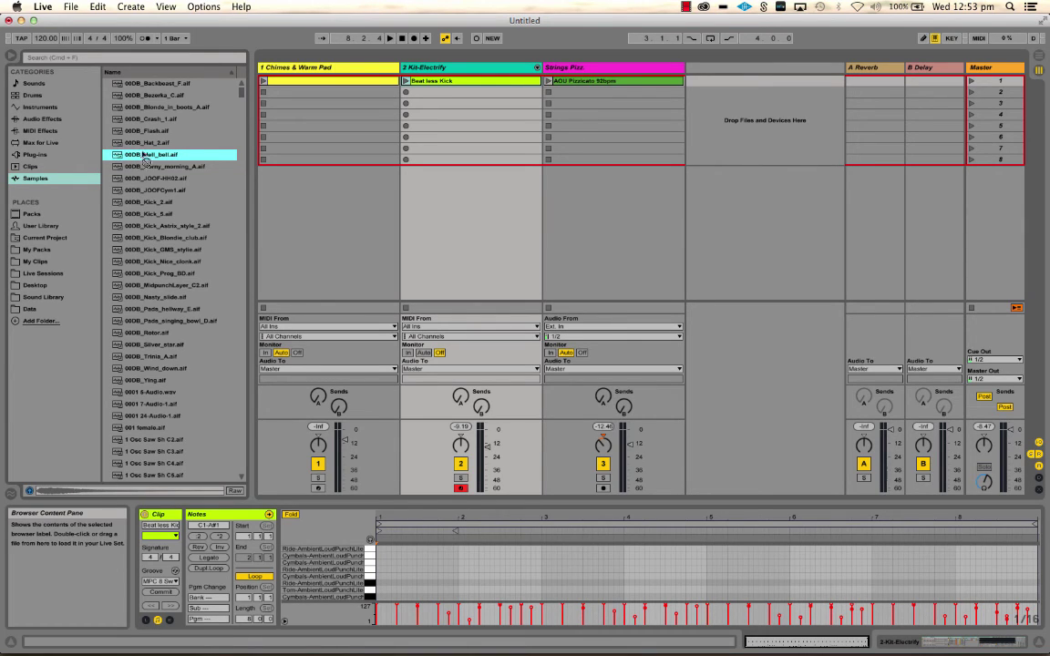
{"action": "left_click_drag", "start_coordinate": [165, 157], "coordinate": [586, 105]}
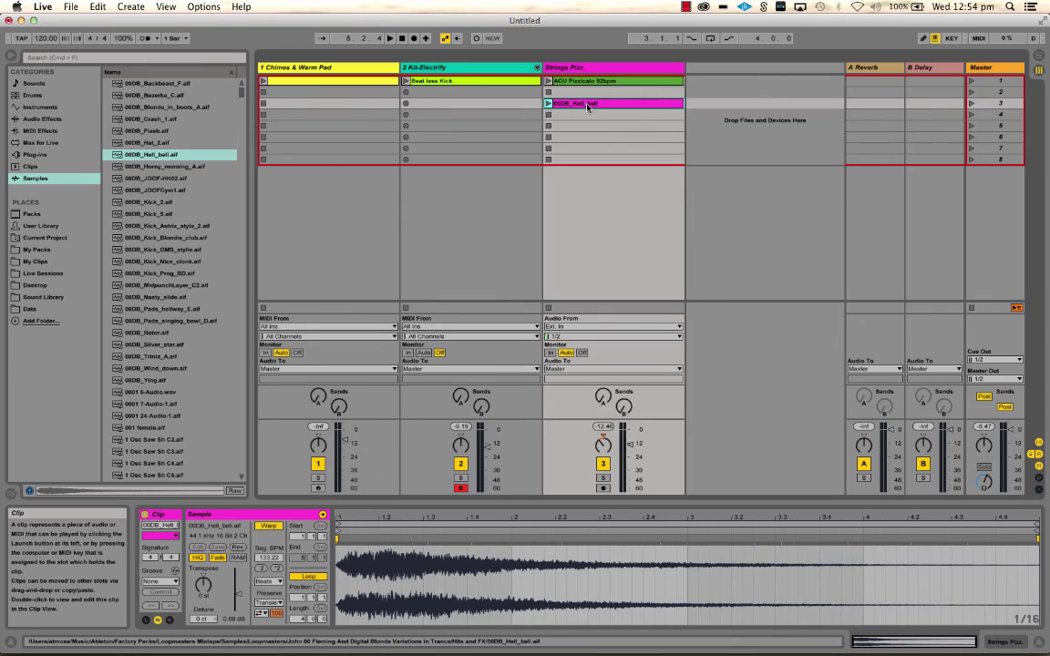
- Briefly check the Instruments list, then return to the Samples file list
{"action": "left_click", "coordinate": [25, 108]}
{"action": "key", "text": "Tab"}
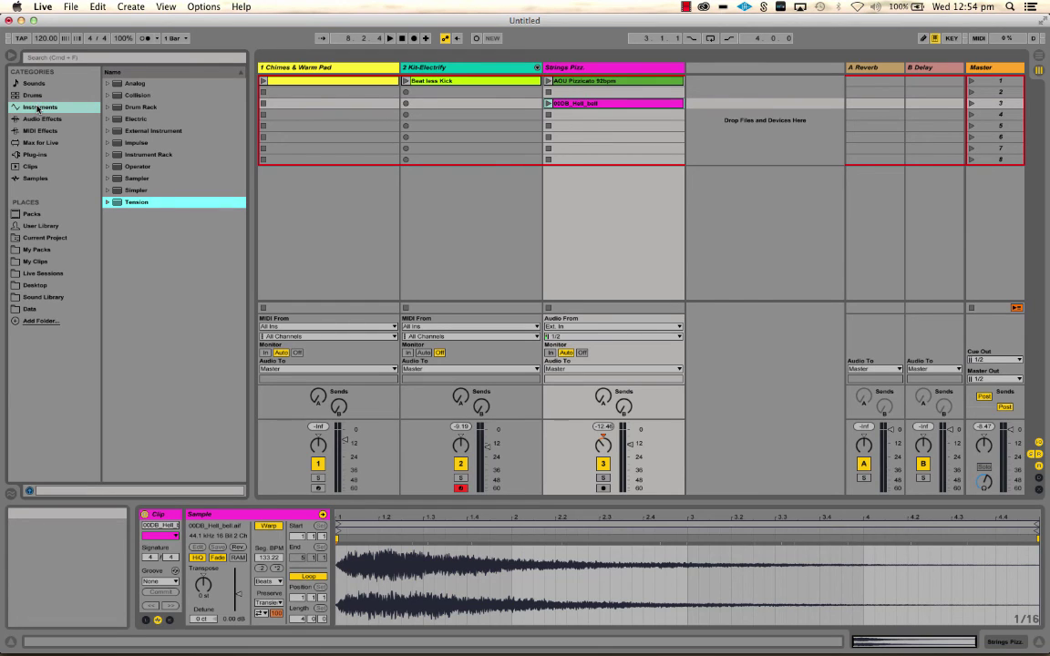
{"action": "left_click", "coordinate": [30, 165]}
{"action": "left_click", "coordinate": [32, 179]}
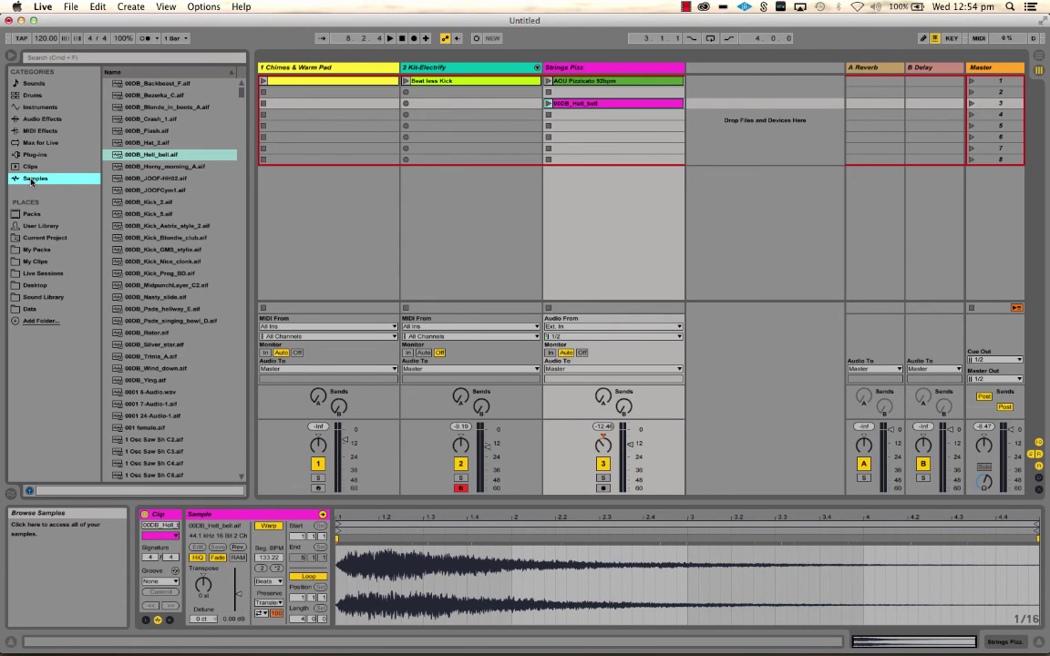
- Open the Sound Library's Ambiance folder and preview HUMPSONG.wav and Muted Piano.wav
{"action": "left_click", "coordinate": [45, 298]}
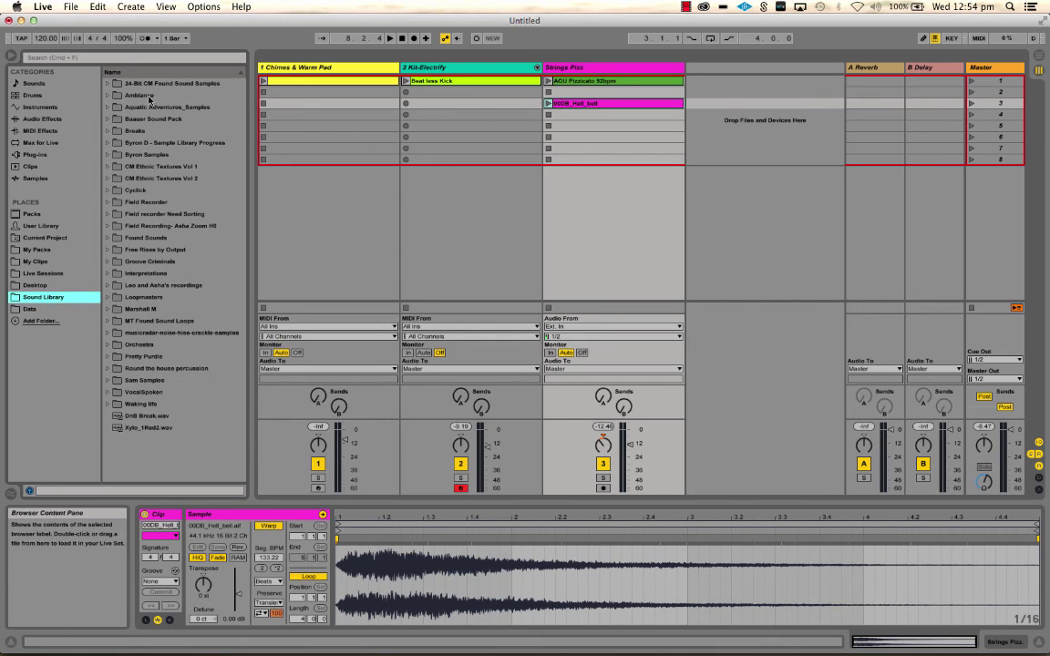
{"action": "left_click", "coordinate": [107, 96]}
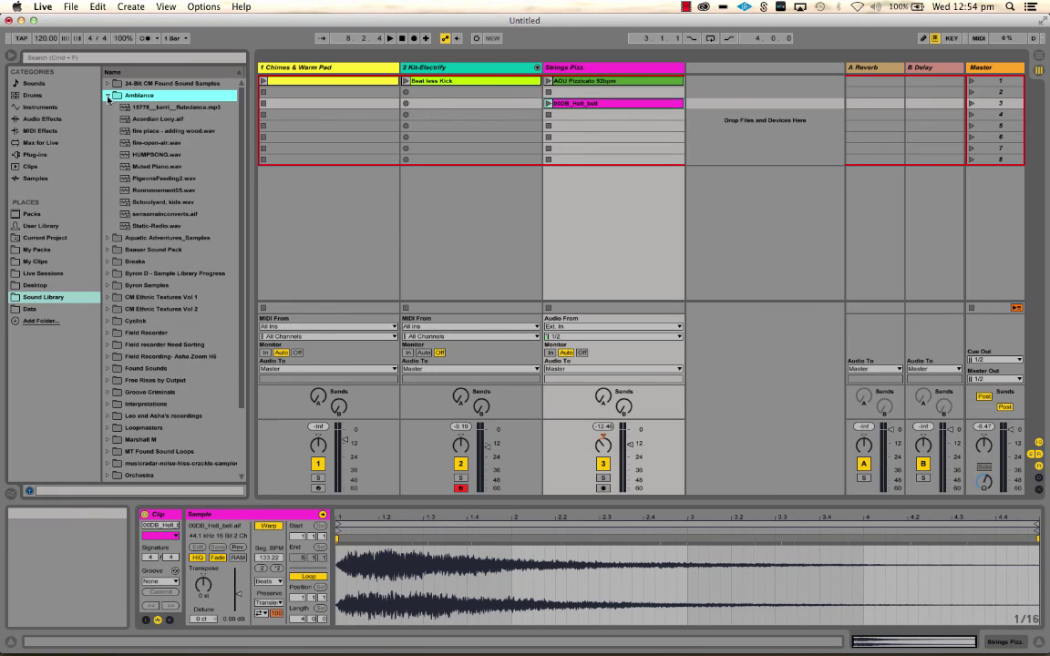
{"action": "left_click", "coordinate": [128, 157]}
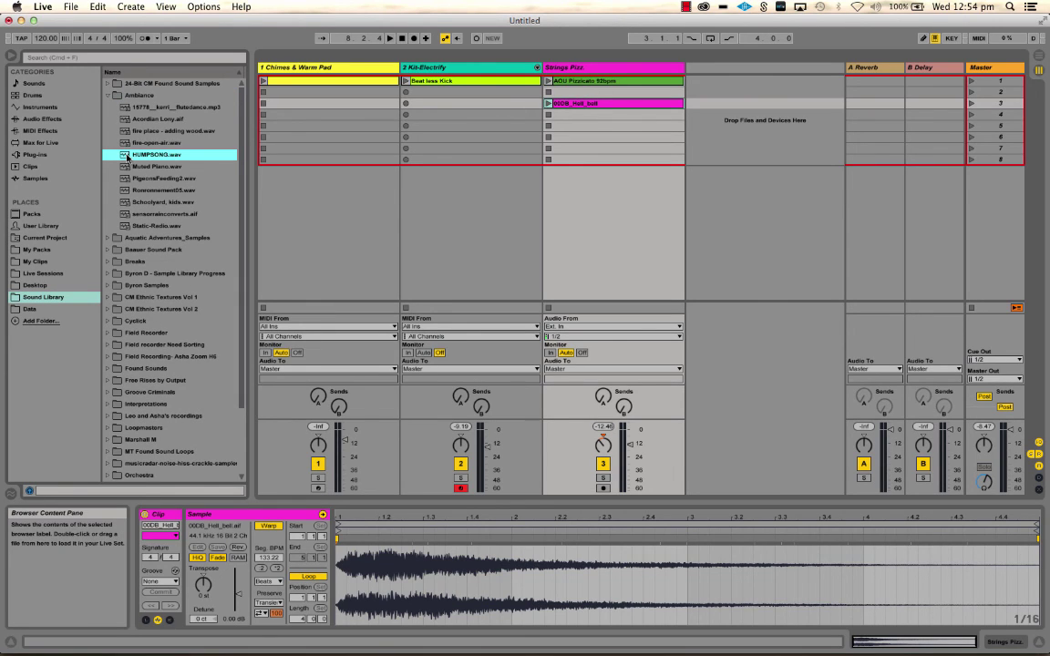
{"action": "key", "text": "Down"}
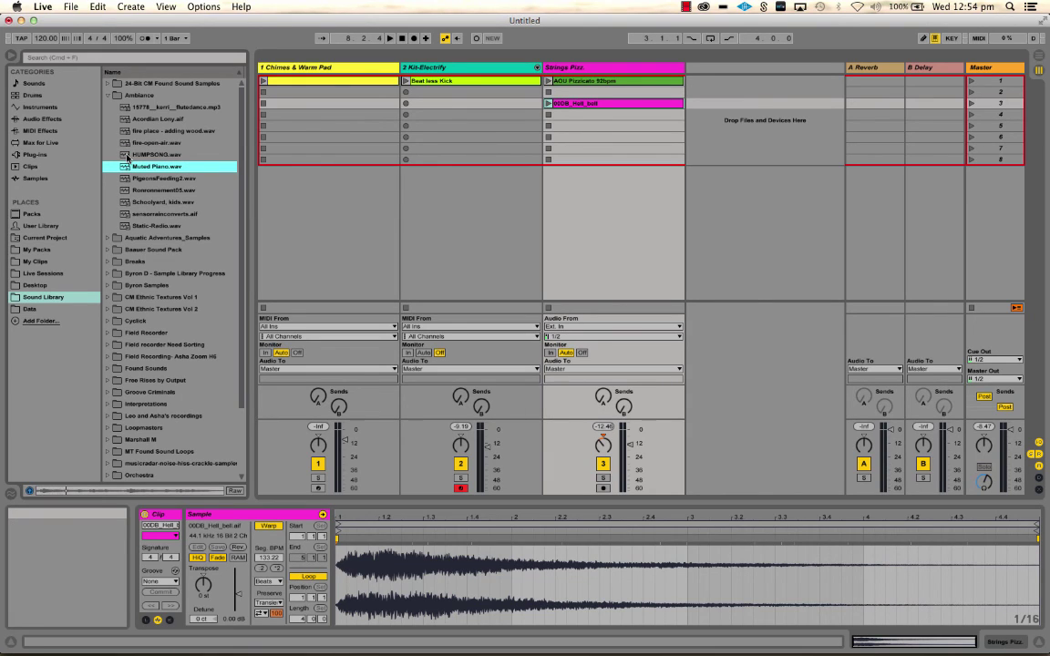
{"action": "key", "text": "Up"}
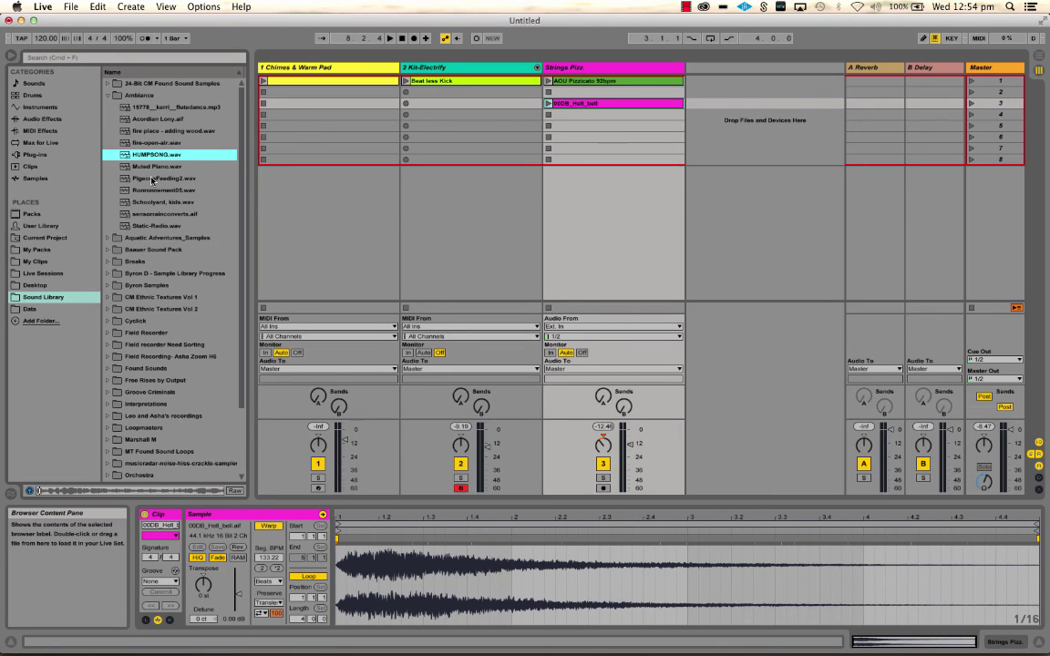
- Preview PigeonsFeeding2.wav, drop it into Strings Pizz. slot 5, and launch the clip
{"action": "left_click", "coordinate": [152, 180]}
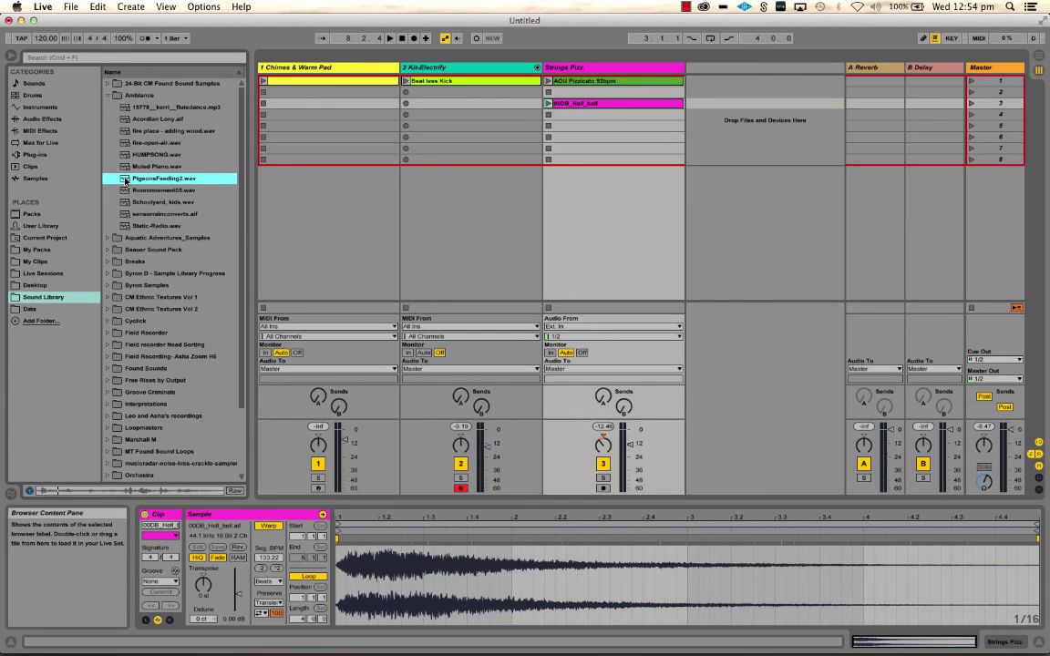
{"action": "left_click_drag", "start_coordinate": [125, 180], "coordinate": [516, 131]}
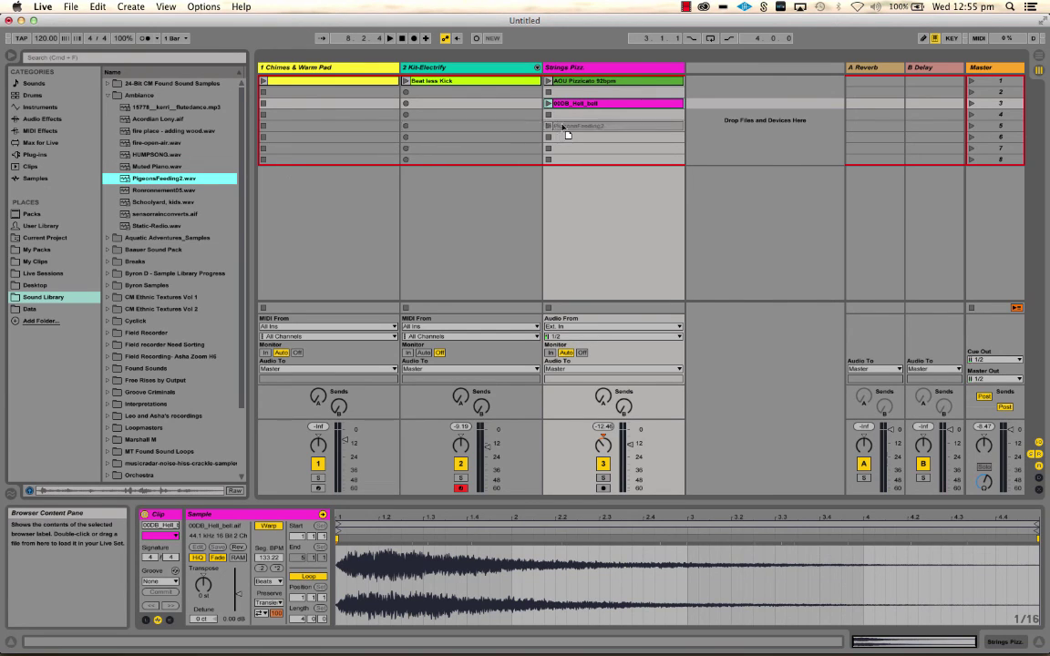
{"action": "left_click_drag", "start_coordinate": [566, 133], "coordinate": [569, 130]}
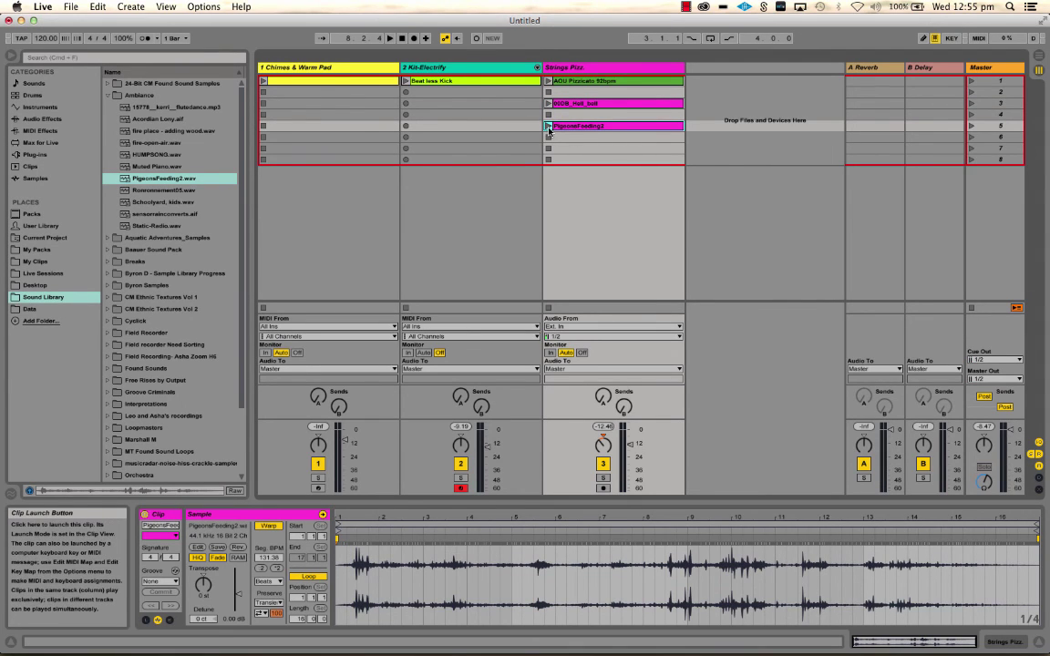
{"action": "left_click", "coordinate": [549, 127]}
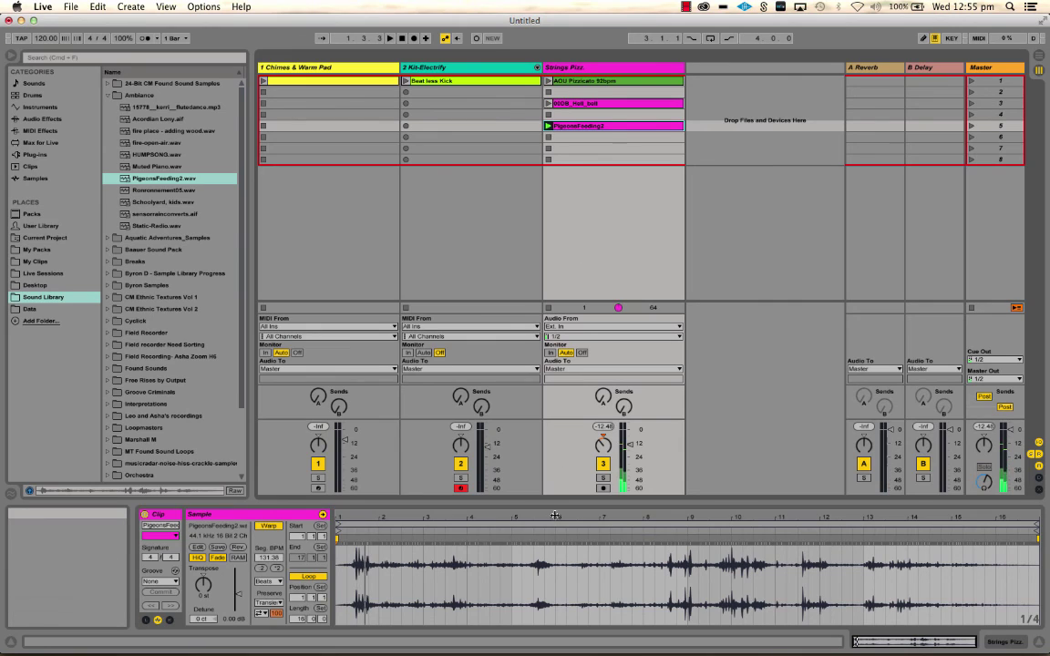